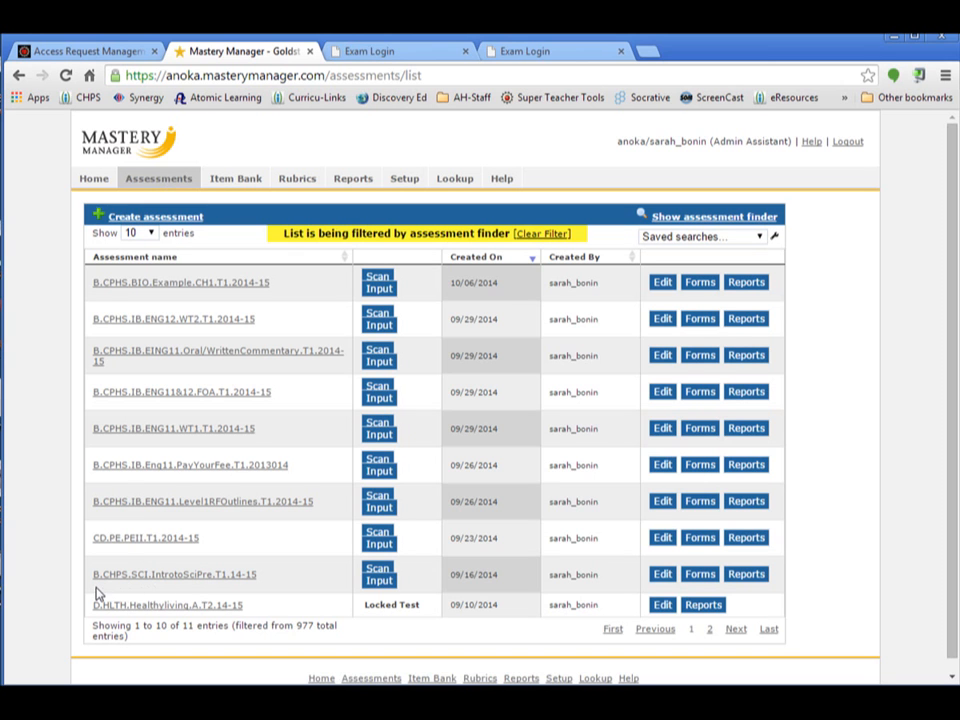
Open the B.CHPS.SCI.IntrotoSciPre.T1.14-15 assessment summary and review its answer key, standards and grading scale
left_click(182, 576)
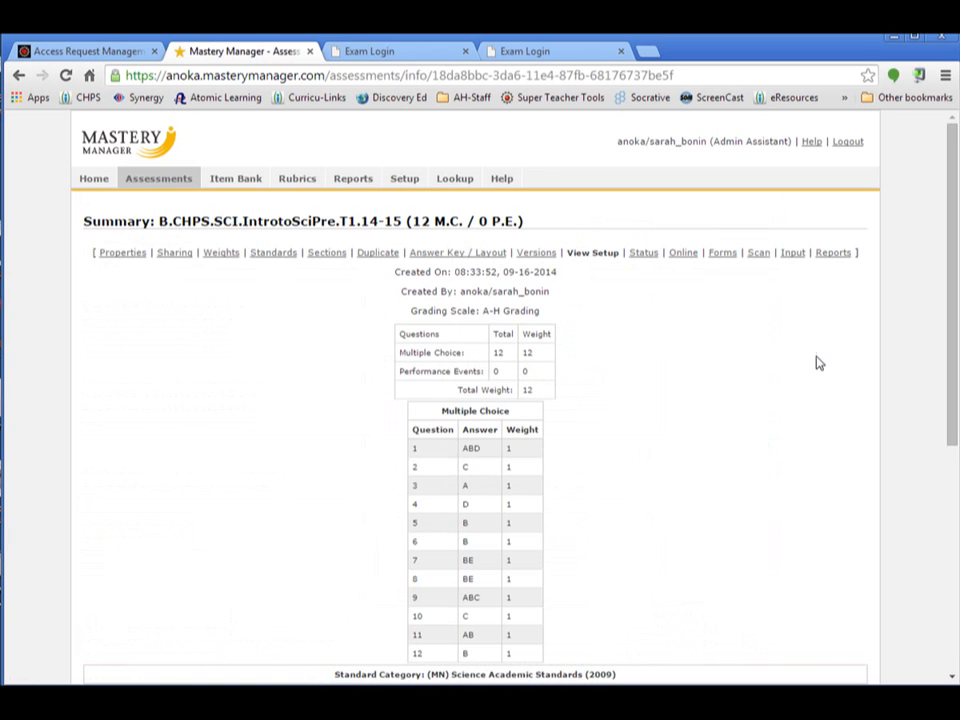
scroll(952, 295, "down", 3)
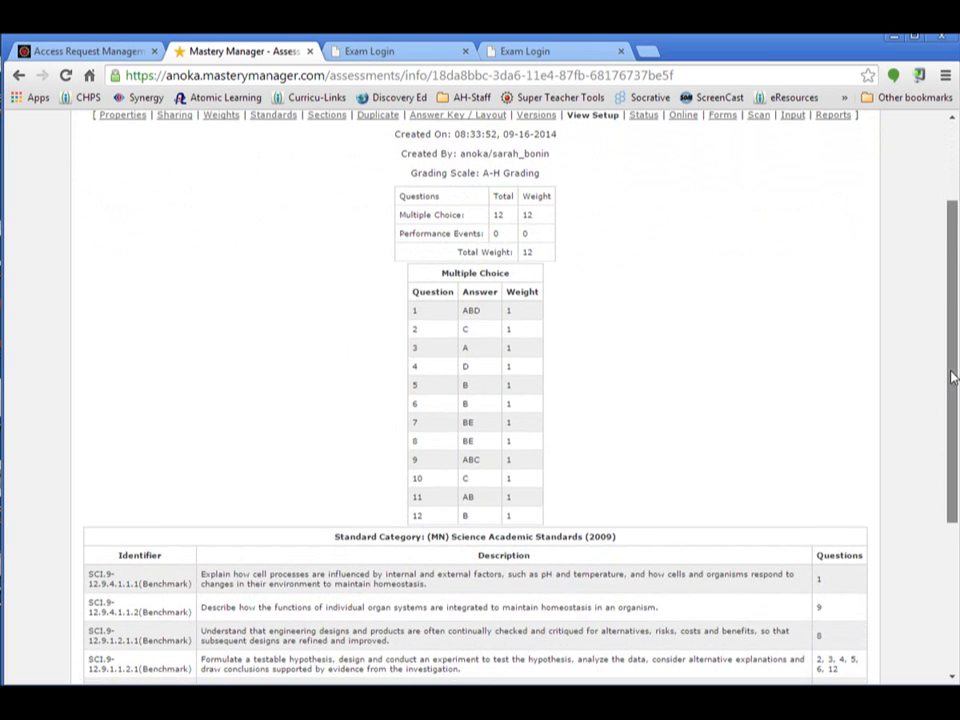
scroll(949, 377, "down", 4)
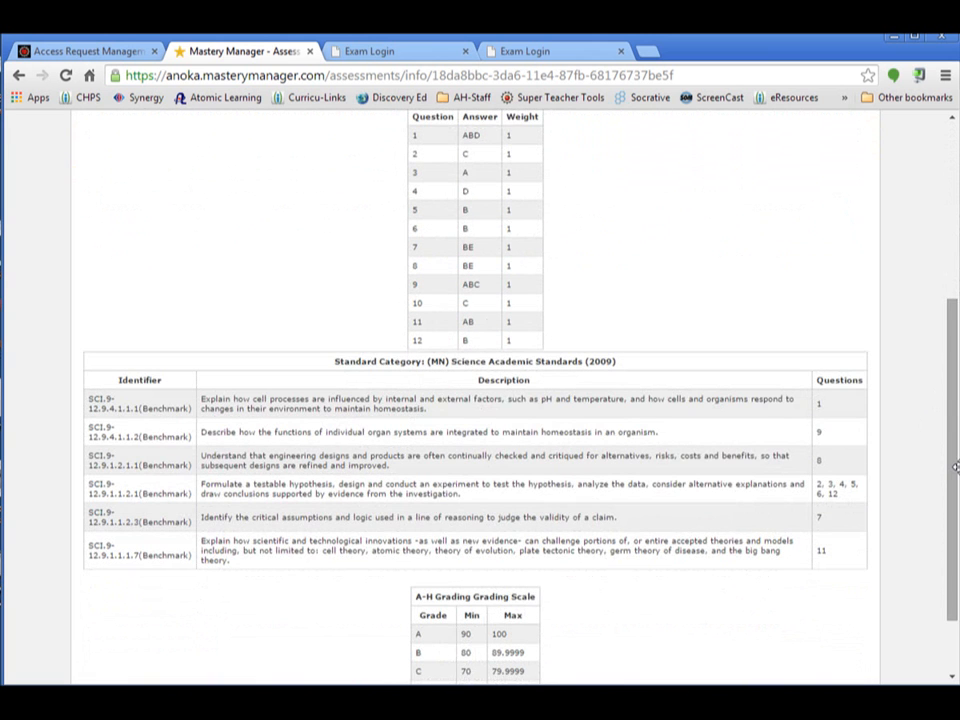
left_click_drag(955, 467, 950, 262)
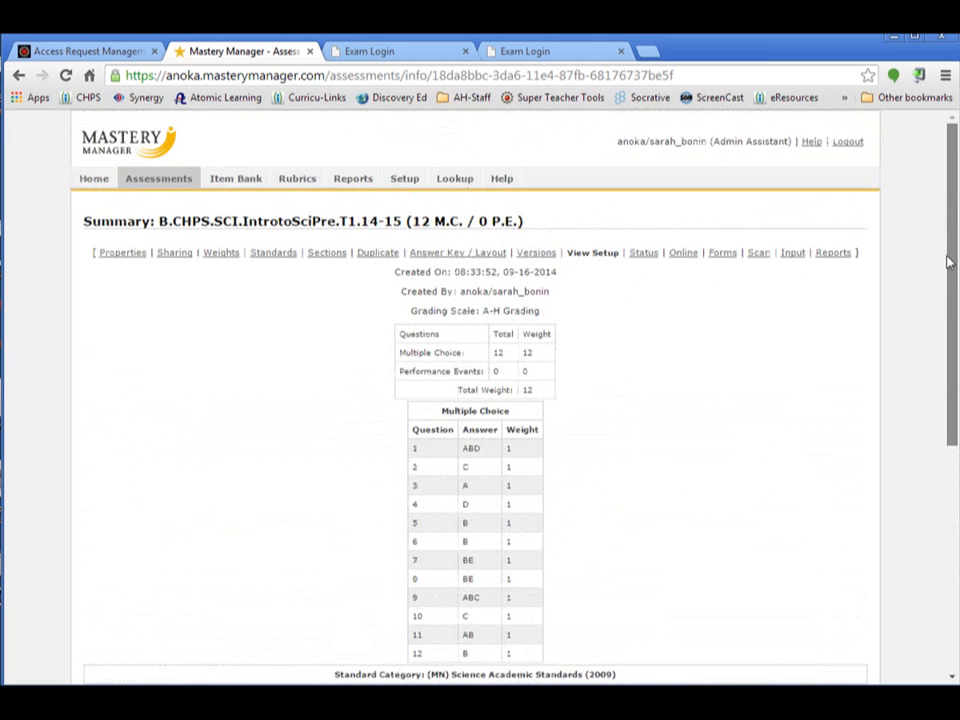
Open the assessment's online settings and deactivate the online code of the Biology IA class
left_click(681, 256)
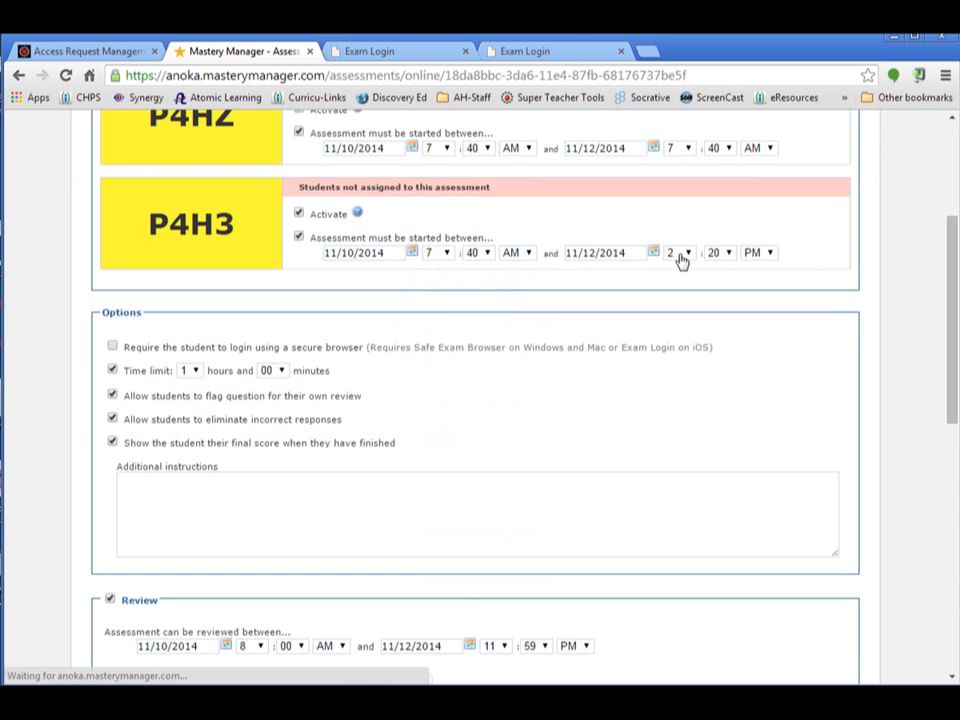
left_click_drag(953, 339, 952, 279)
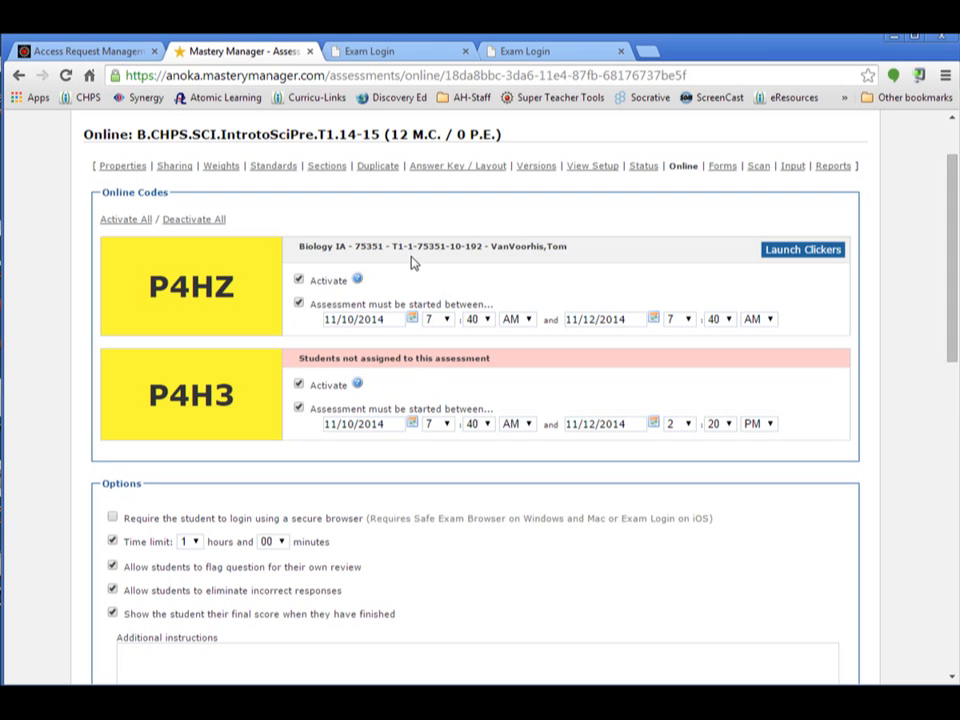
left_click(300, 284)
Set the online assessment's time limit to 0 hours and 30 minutes
scroll(725, 452, "down", 2)
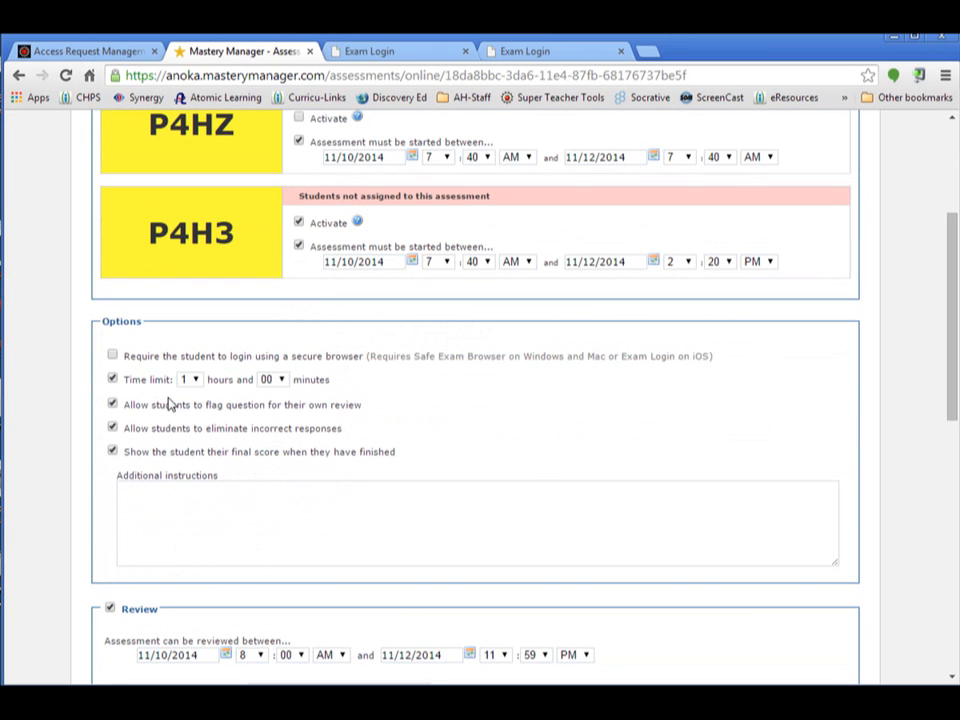
left_click(196, 382)
left_click(194, 415)
left_click(196, 381)
left_click(196, 398)
left_click(283, 383)
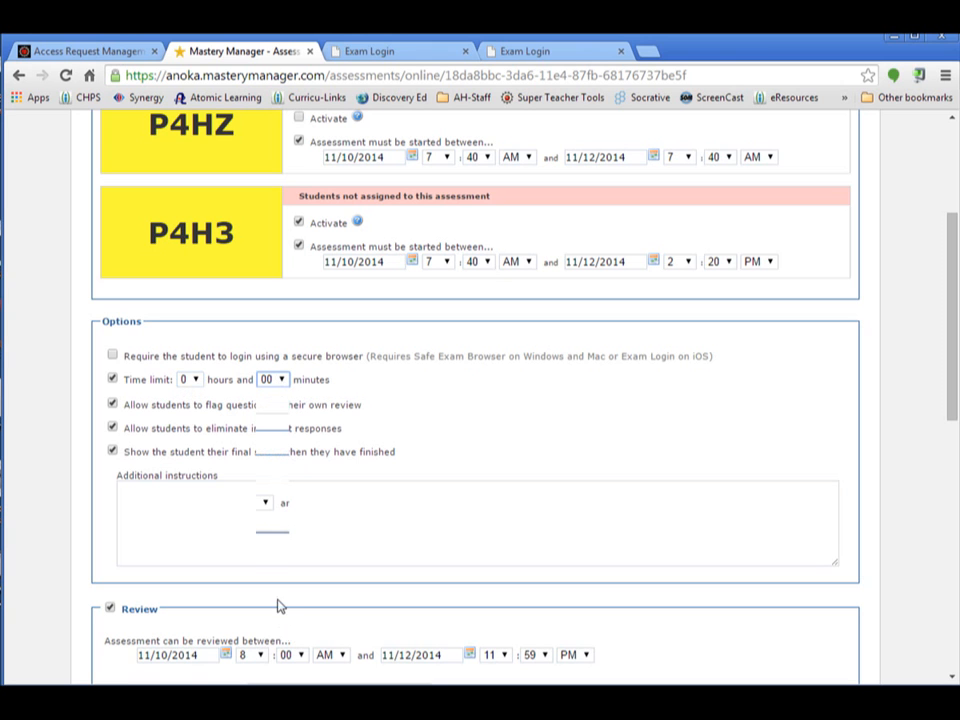
left_click(269, 536)
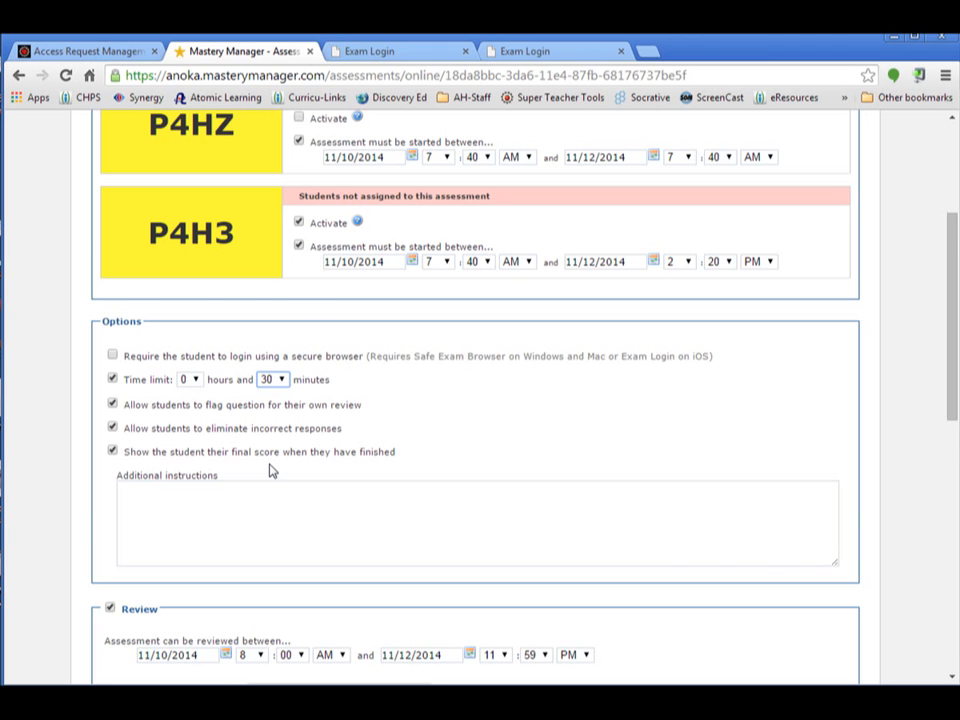
Check the available review reports and the hide-answers choices, and save the online settings
scroll(269, 470, "down", 3)
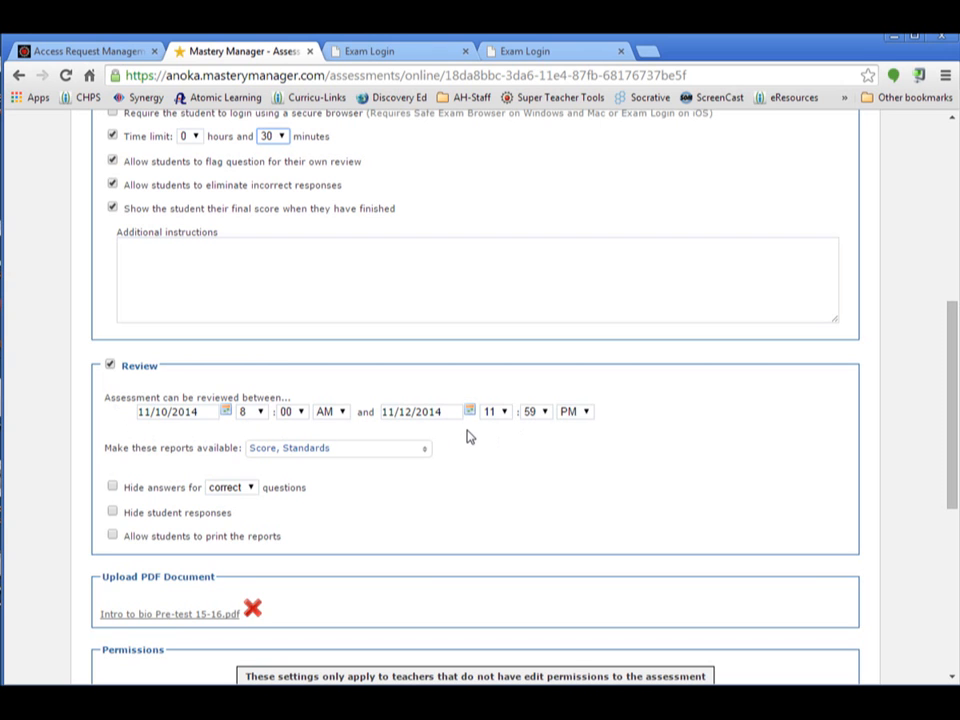
left_click(424, 450)
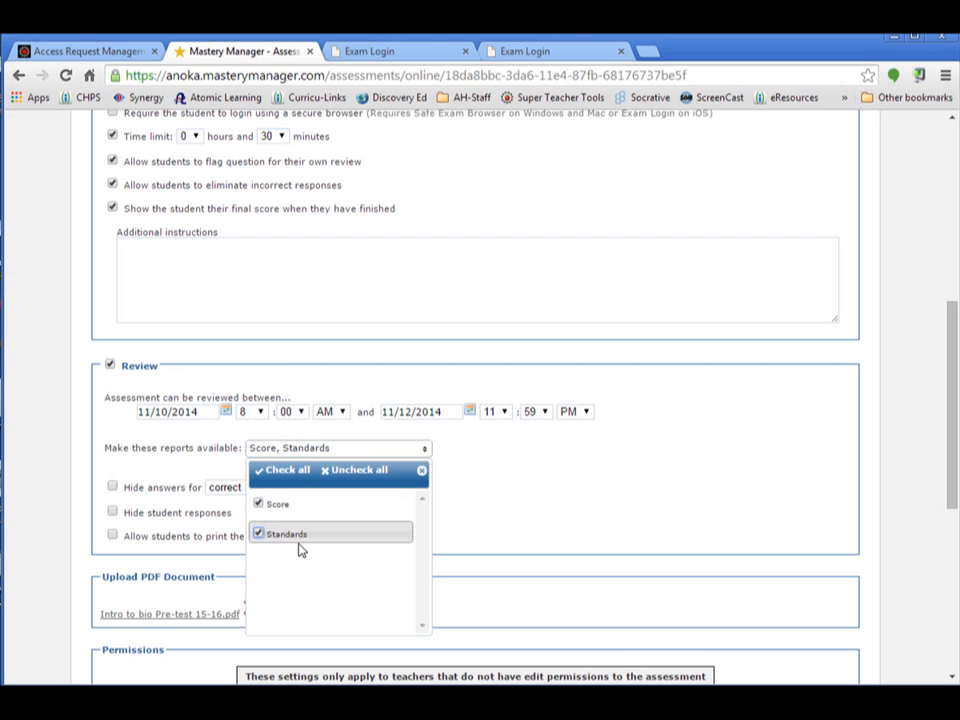
left_click(535, 499)
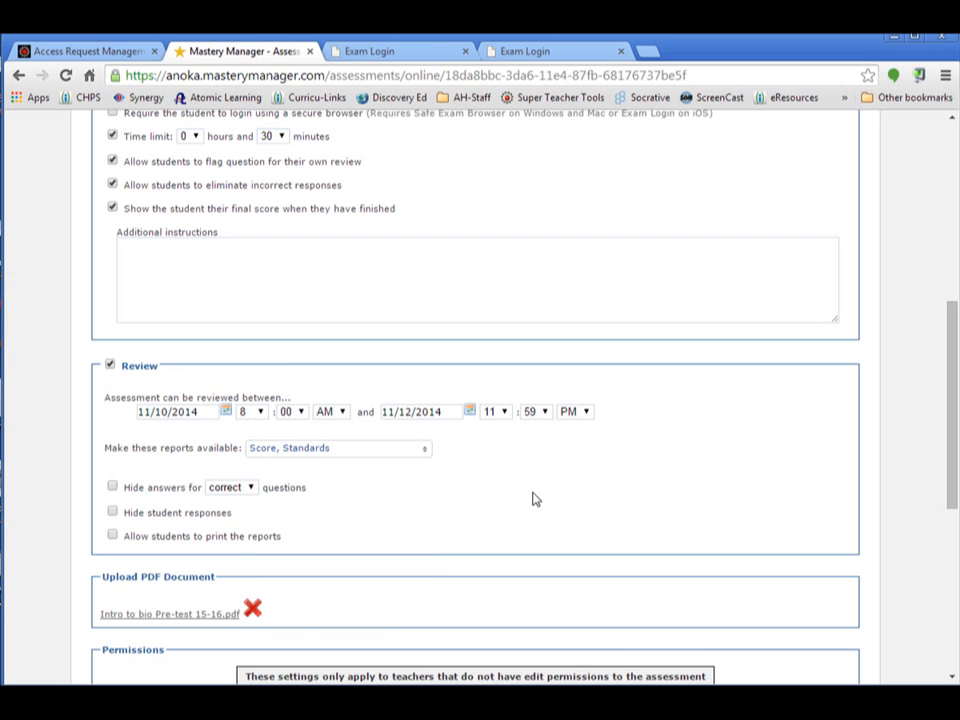
left_click(252, 489)
scroll(950, 420, "down", 3)
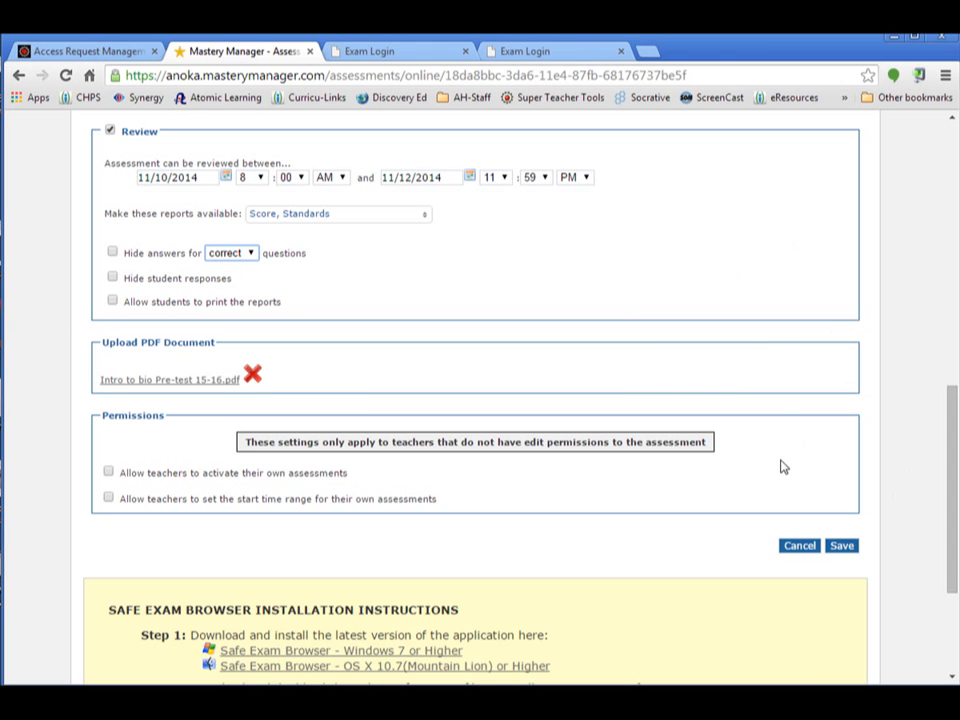
left_click(843, 547)
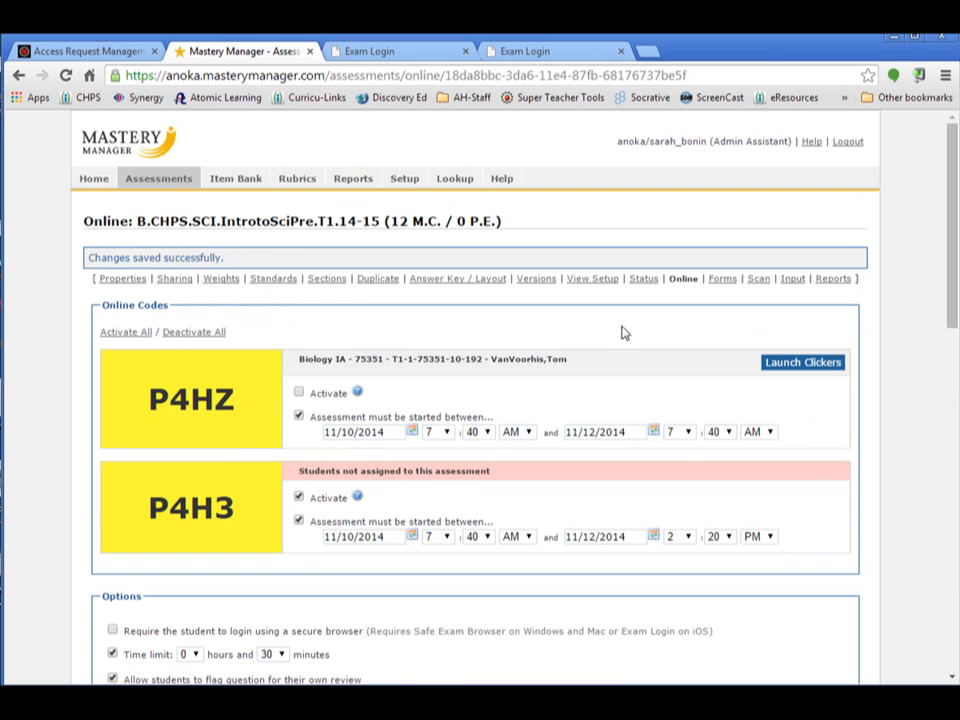
Switch to the Exam Login page and find the exam with the online code for students not assigned to the assessment
left_click(415, 62)
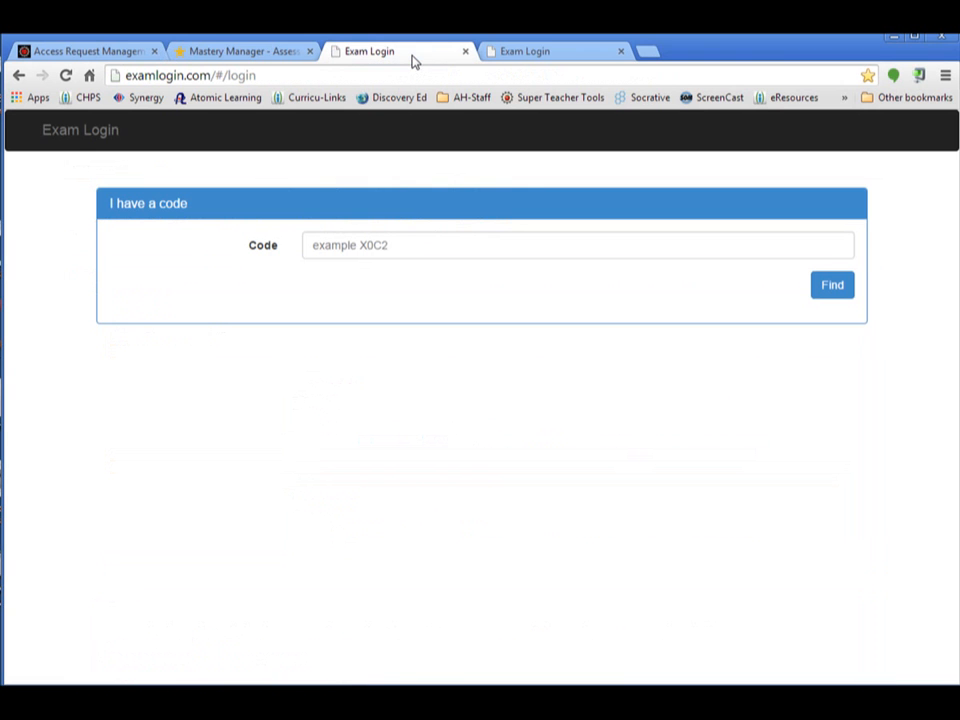
left_click(258, 53)
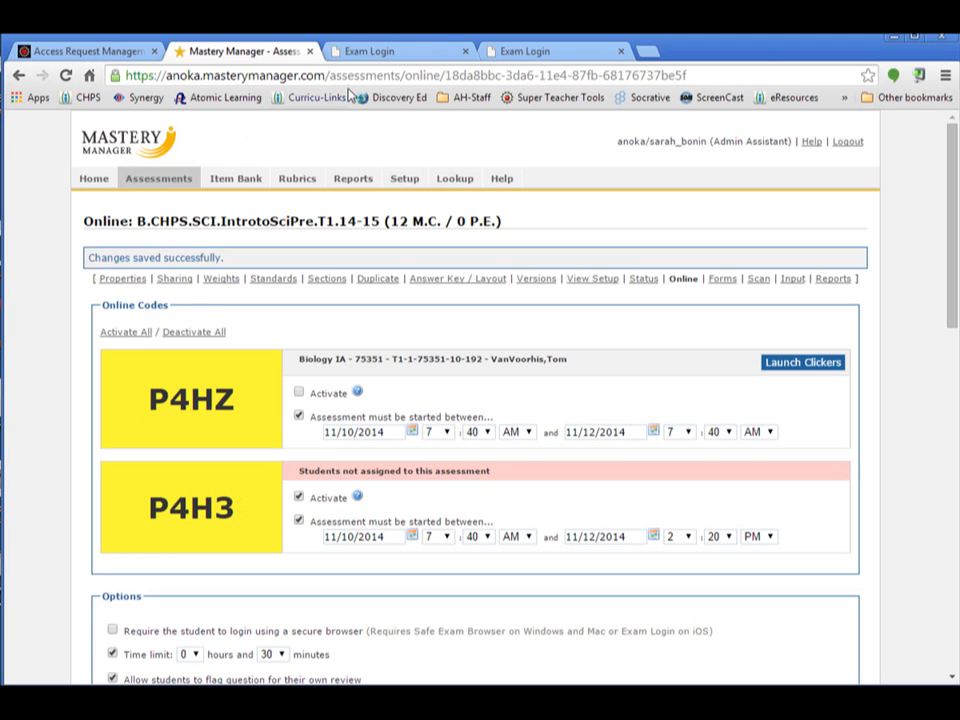
left_click(392, 52)
left_click(329, 252)
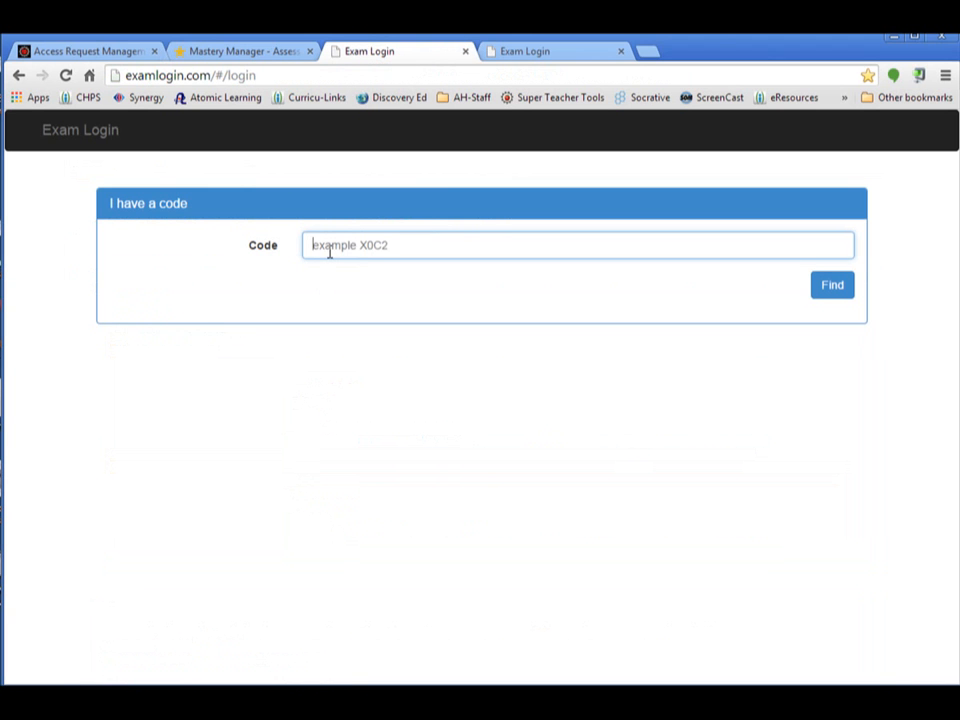
type("P4H3")
left_click(836, 290)
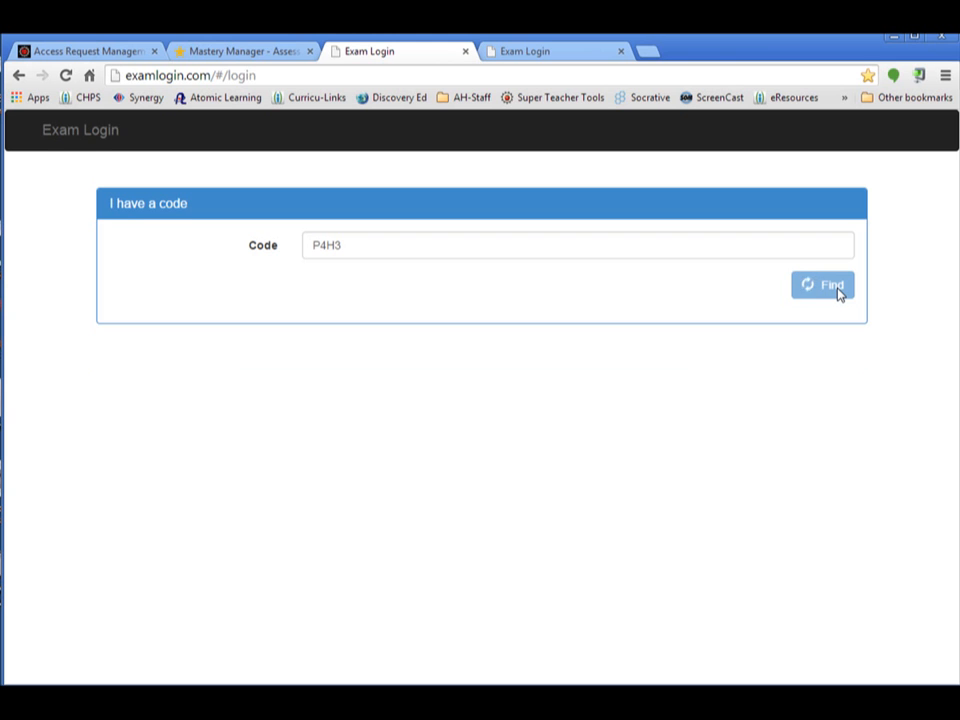
Look up the demo student by entering the student ID and start the timed exam
left_click(395, 284)
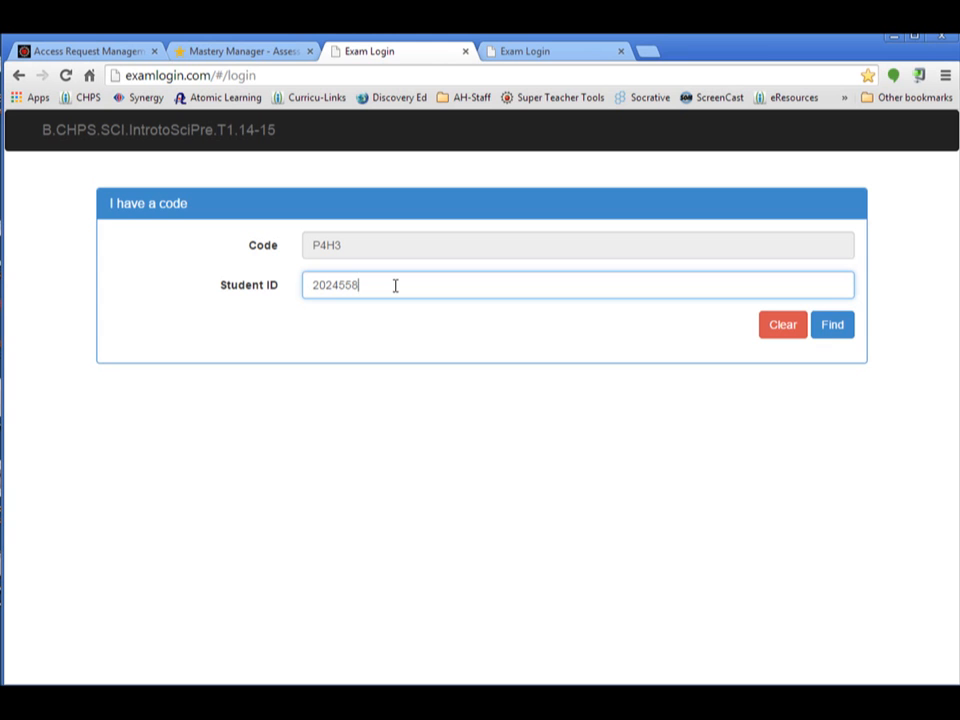
type("2024558")
left_click(832, 328)
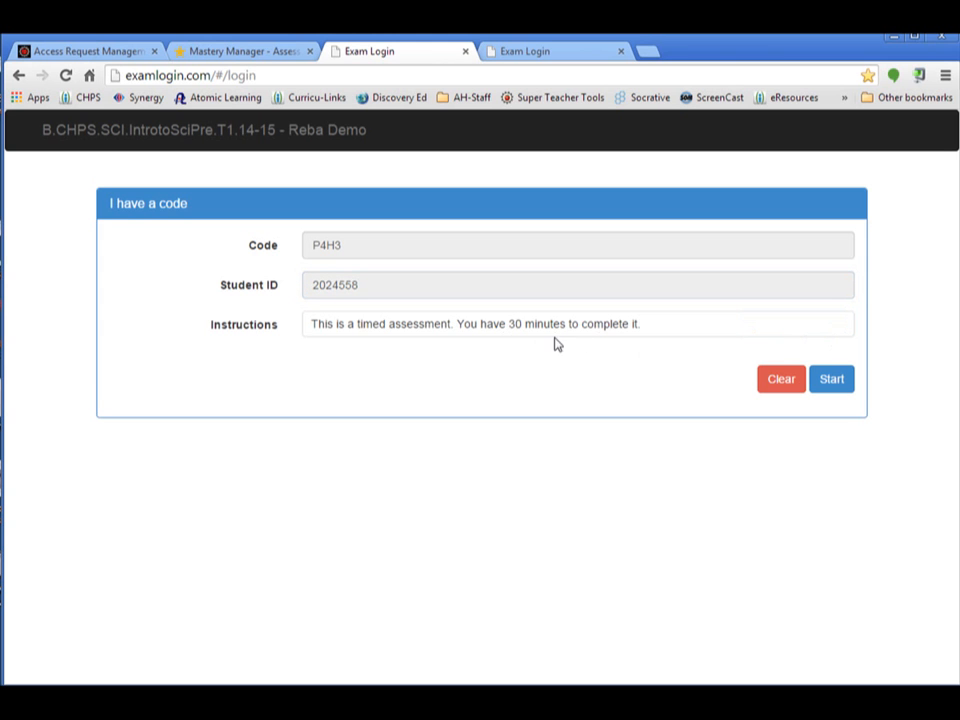
left_click(840, 384)
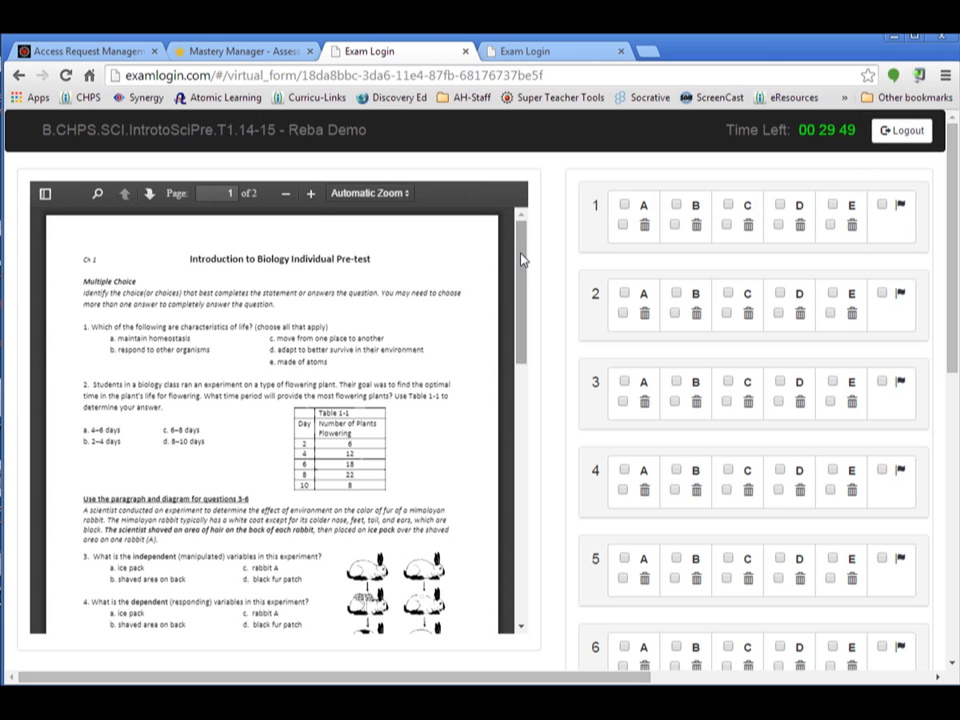
Try out eliminating answer A and flagging question 1 for review, clearing each mark again
left_click_drag(523, 254, 523, 272)
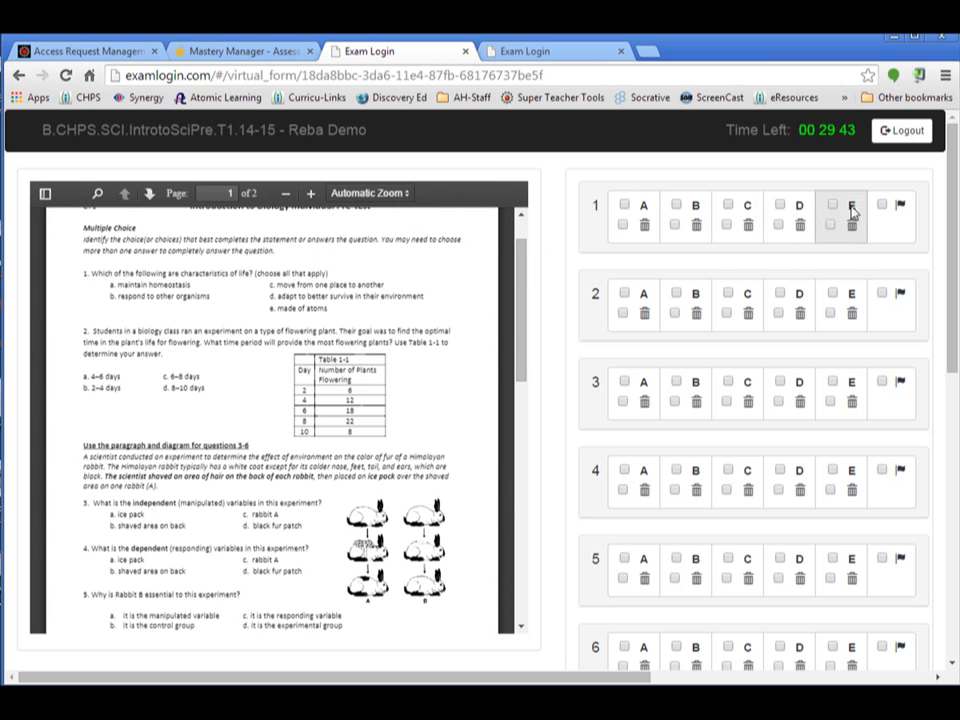
left_click(624, 226)
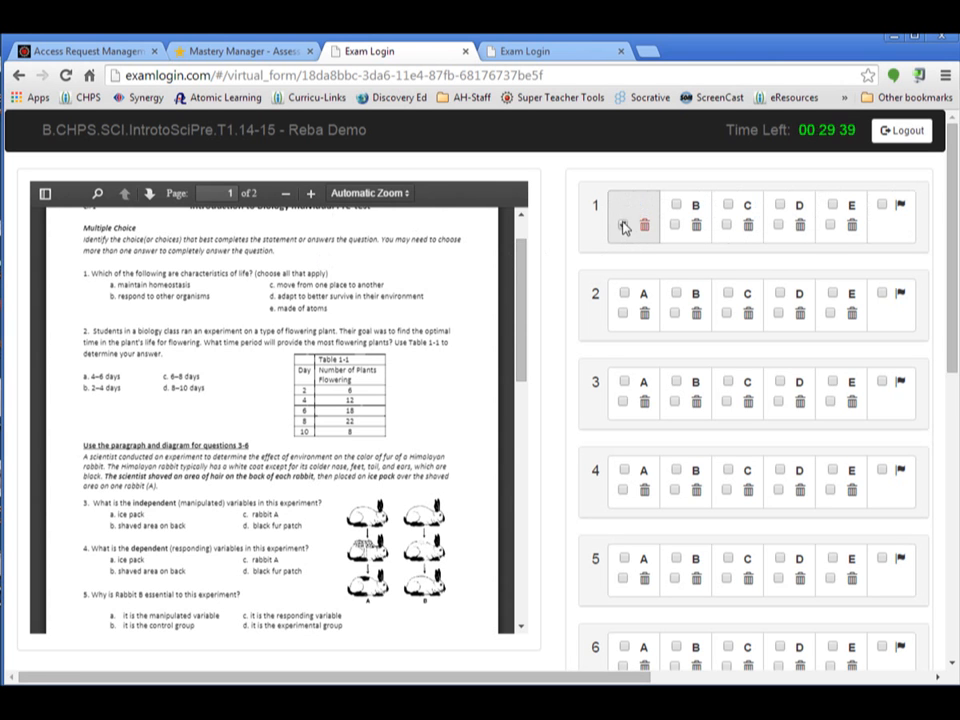
left_click(624, 226)
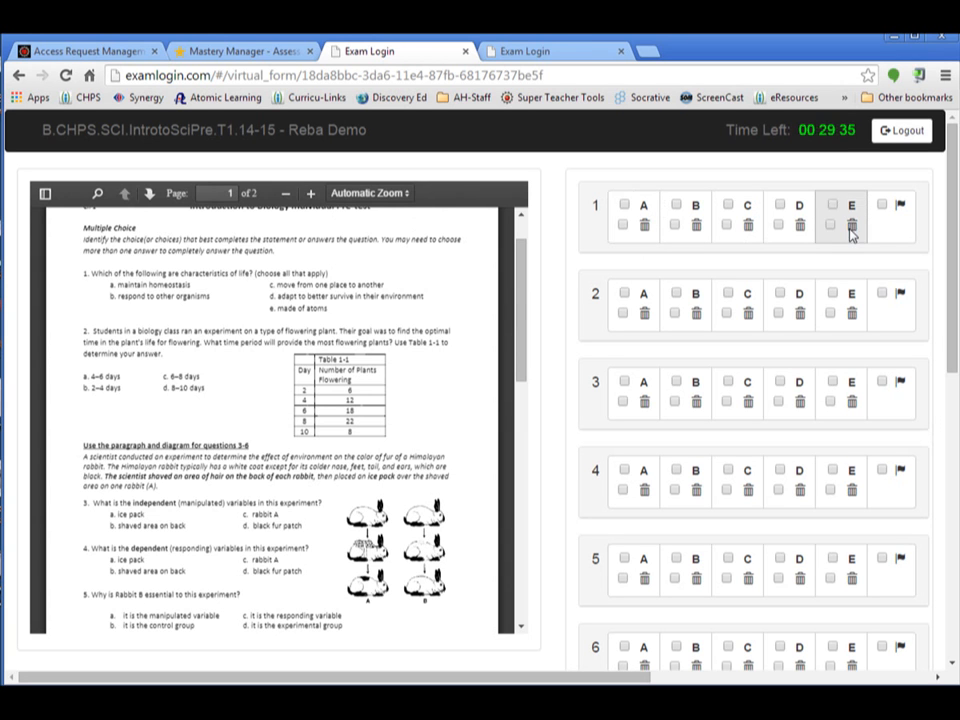
left_click(882, 207)
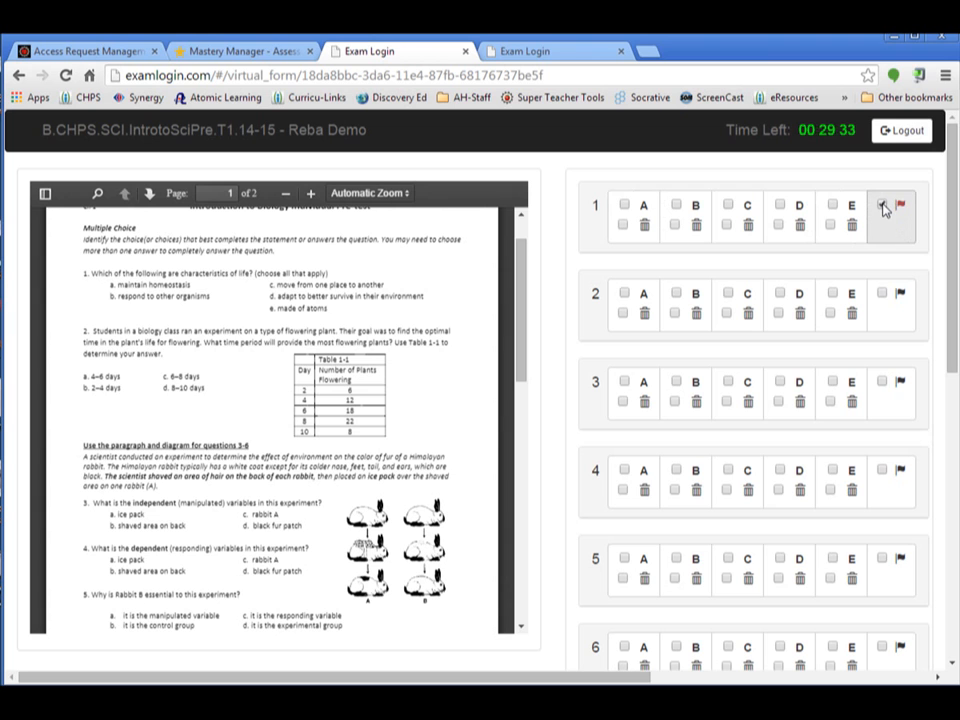
left_click(882, 207)
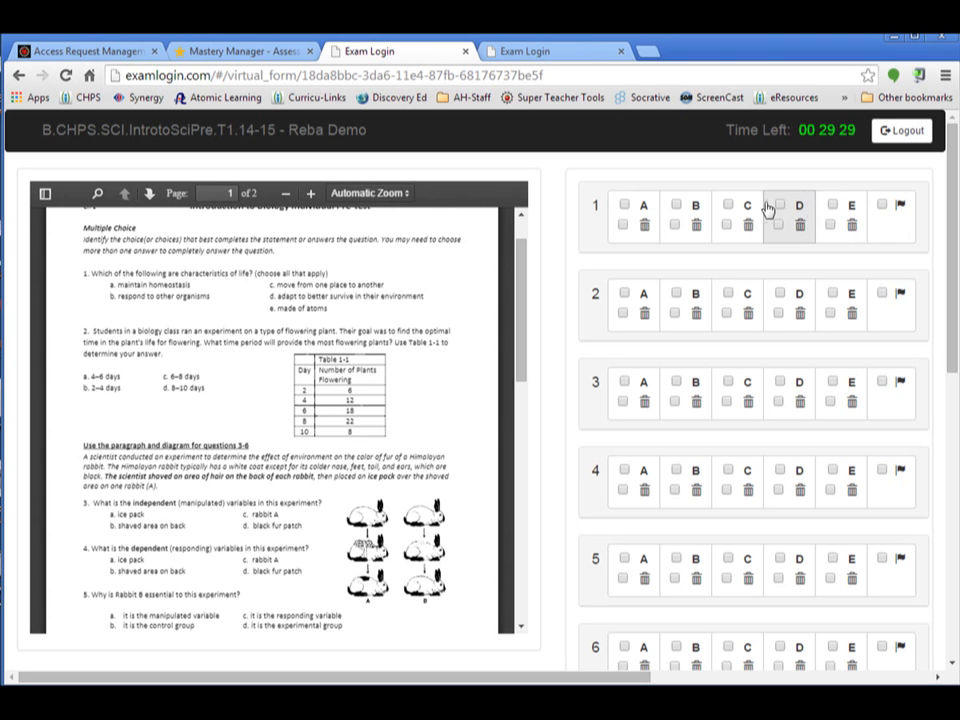
Answer question 1 with choices A, B and D, leaving C unselected
left_click(729, 206)
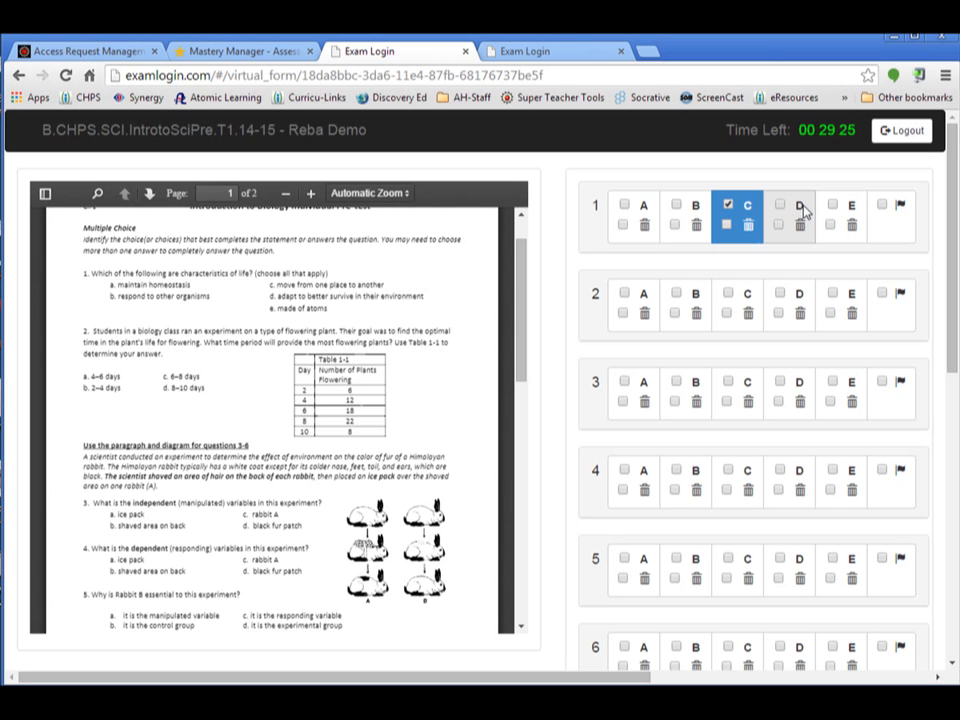
left_click(799, 208)
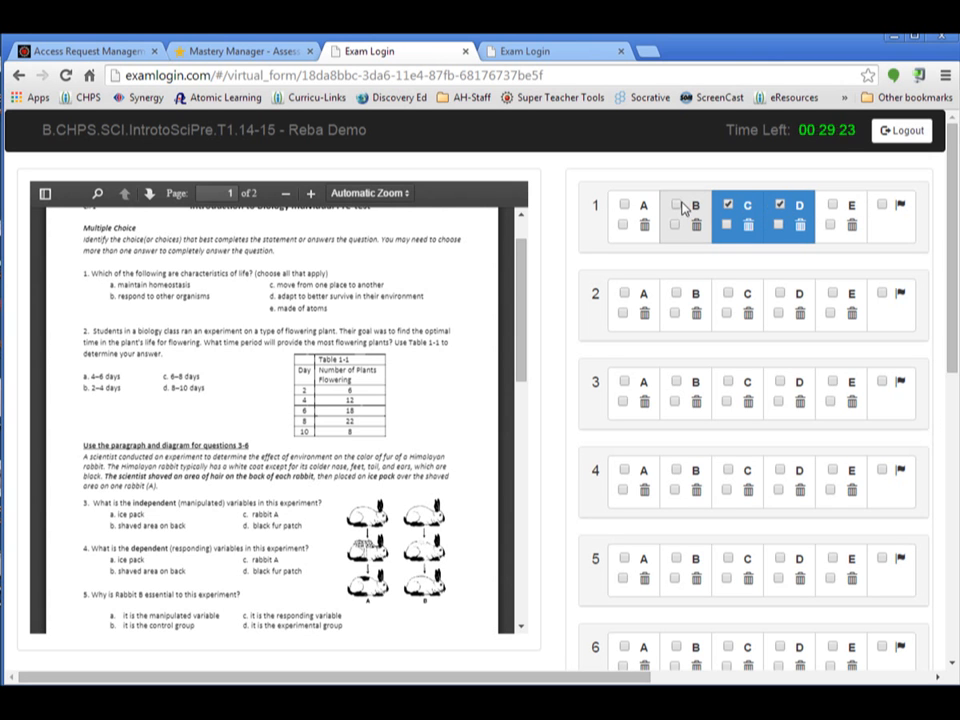
left_click(684, 207)
left_click(624, 206)
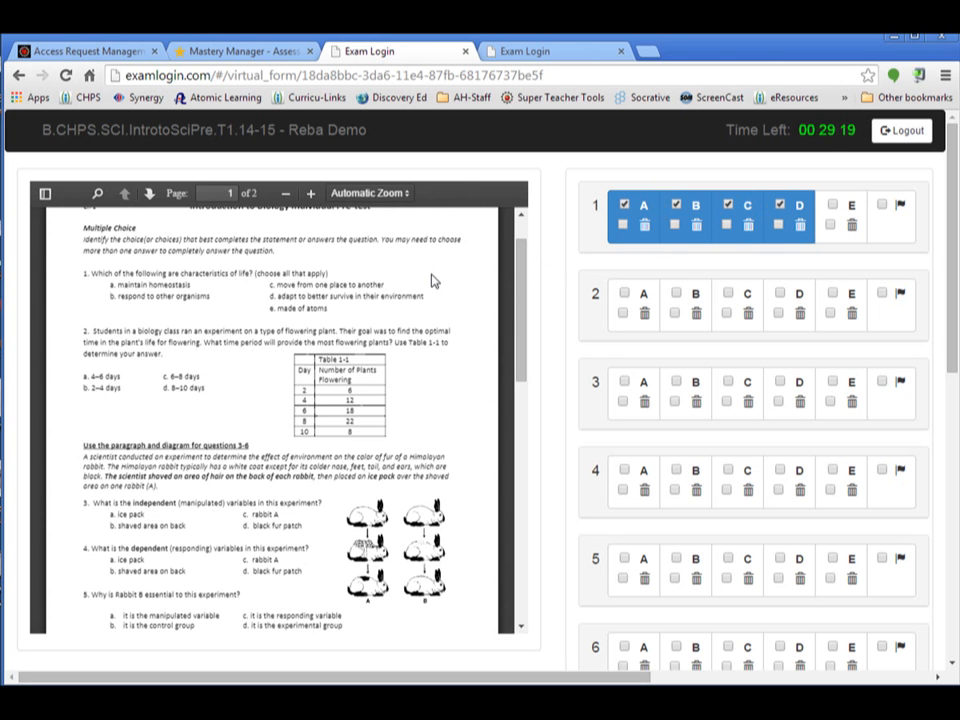
left_click(728, 206)
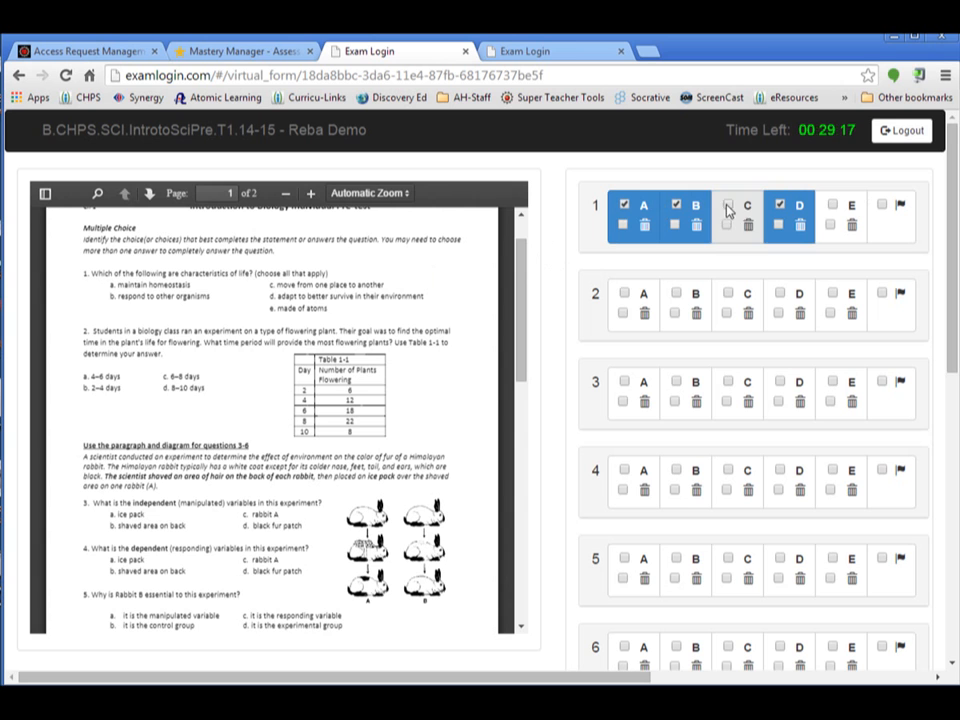
Answer question 2 with A, question 3 with B and C, and question 4 with C
left_click(624, 294)
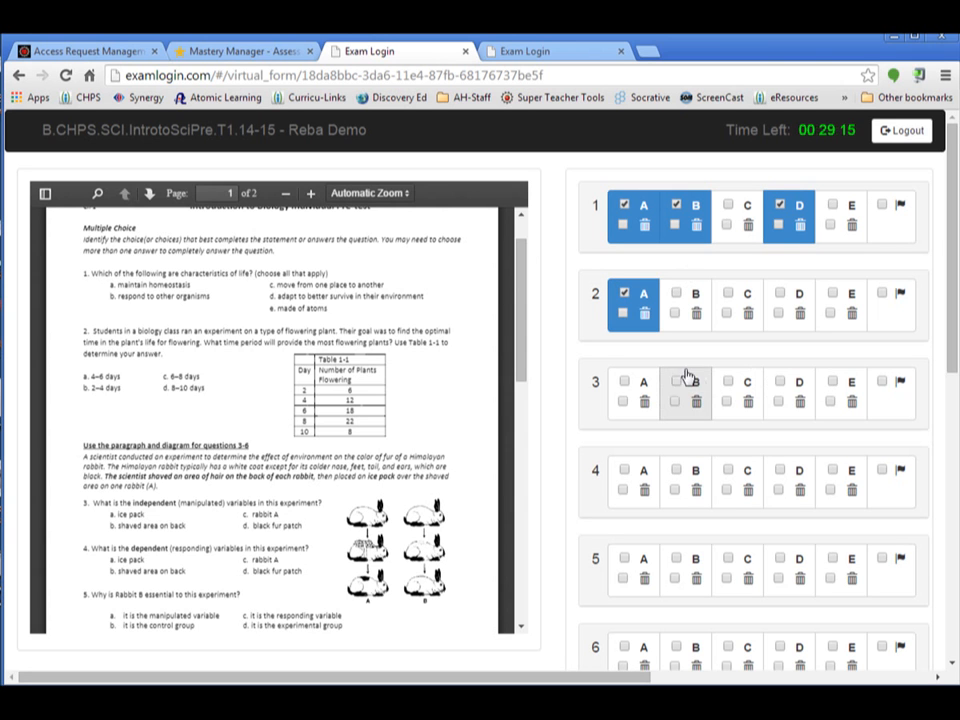
left_click(729, 472)
left_click(729, 383)
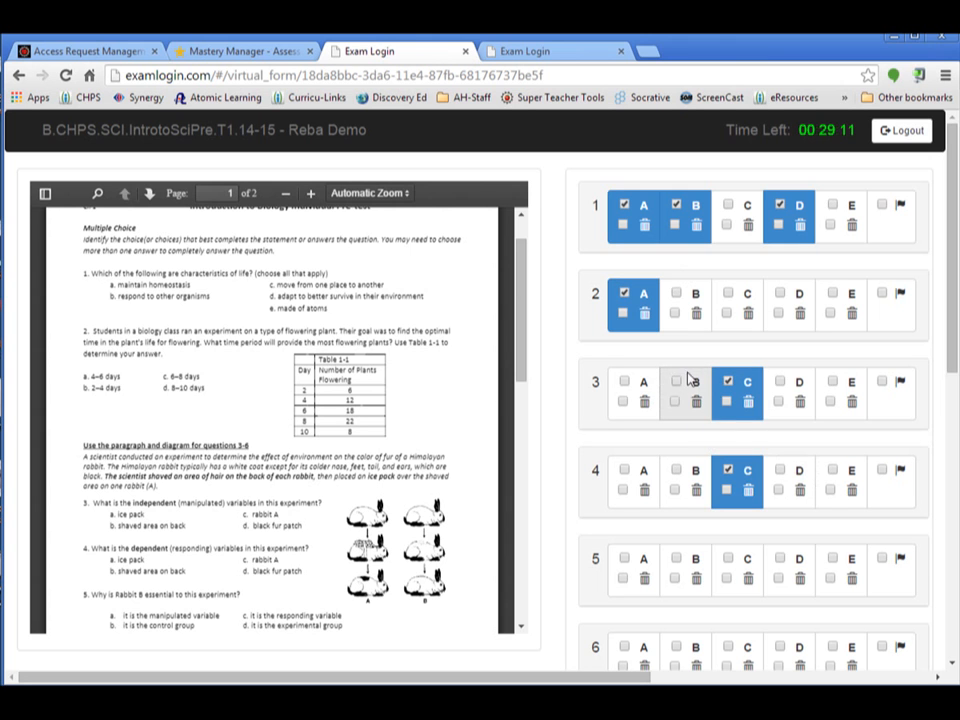
left_click(678, 385)
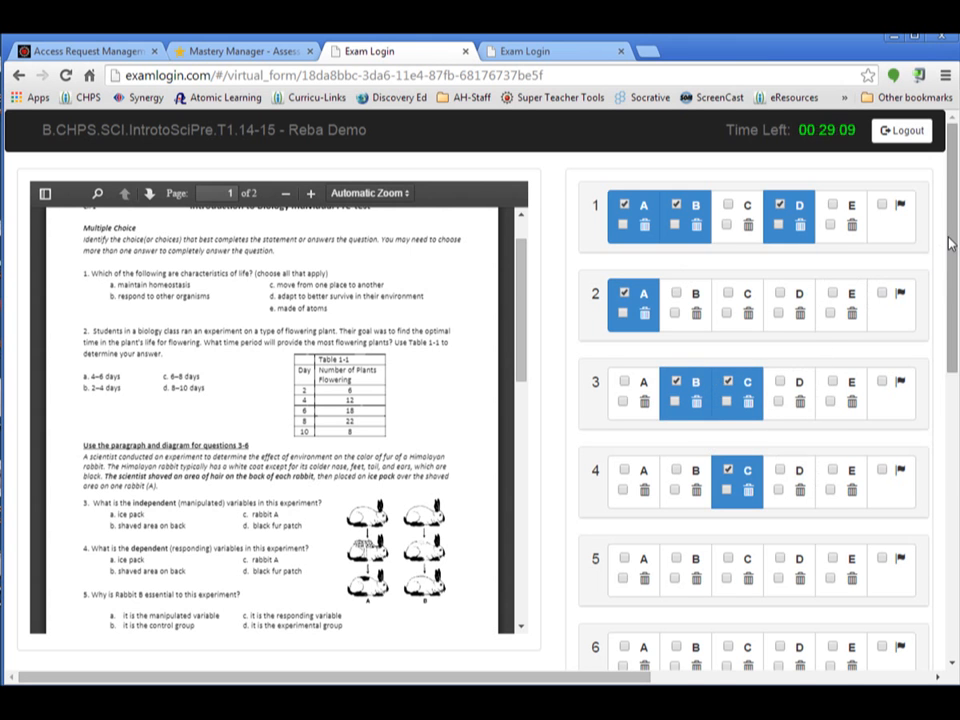
Answer question 5 with C and D, question 6 with B, and question 7 with C
scroll(820, 295, "down", 3)
left_click(781, 304)
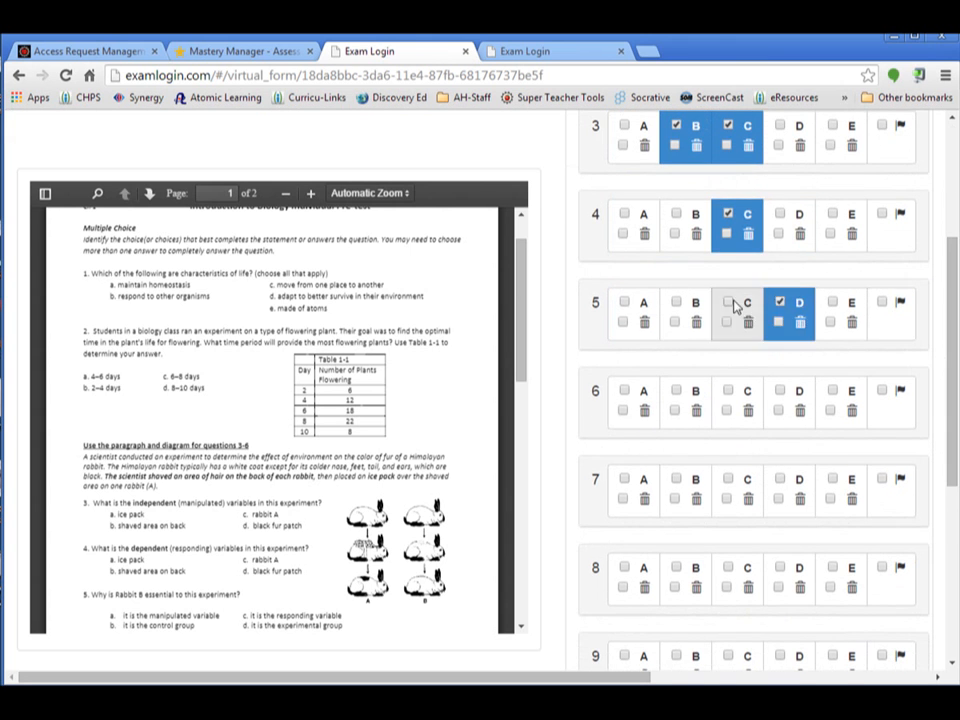
left_click(729, 304)
left_click(678, 392)
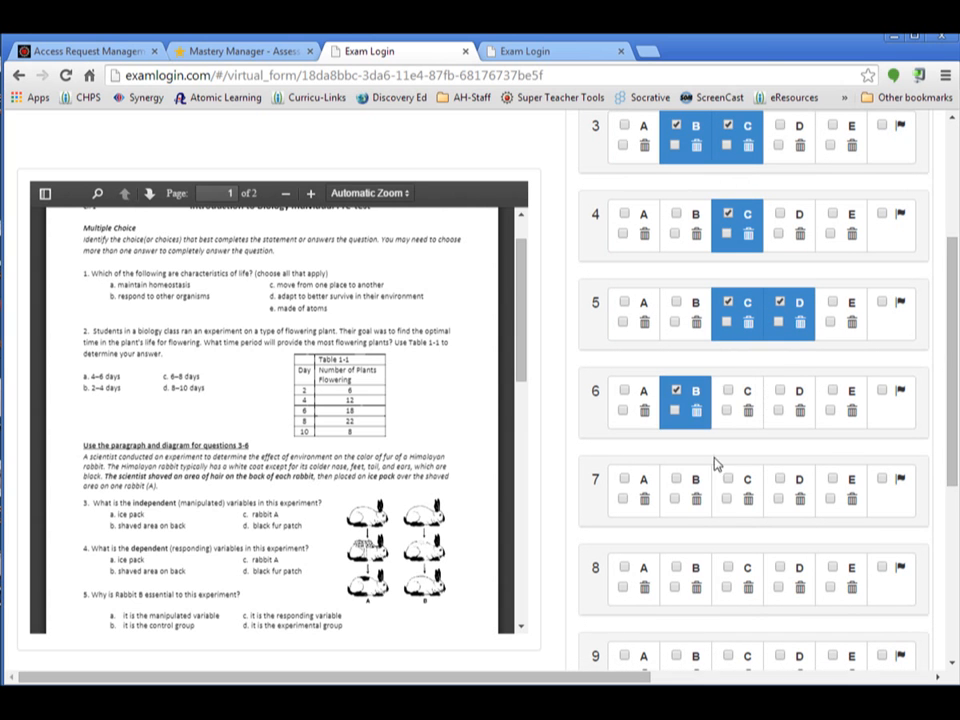
left_click(729, 482)
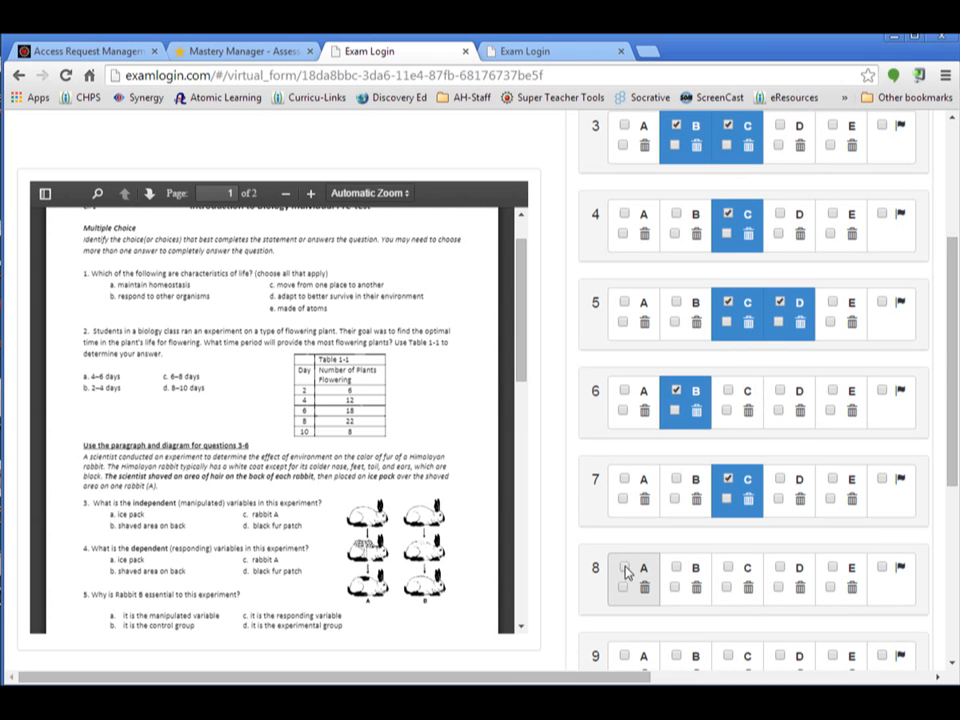
Answer question 8 with A, question 9 with C and D, and question 10 with E
left_click(625, 570)
left_click_drag(946, 370, 952, 540)
left_click(733, 287)
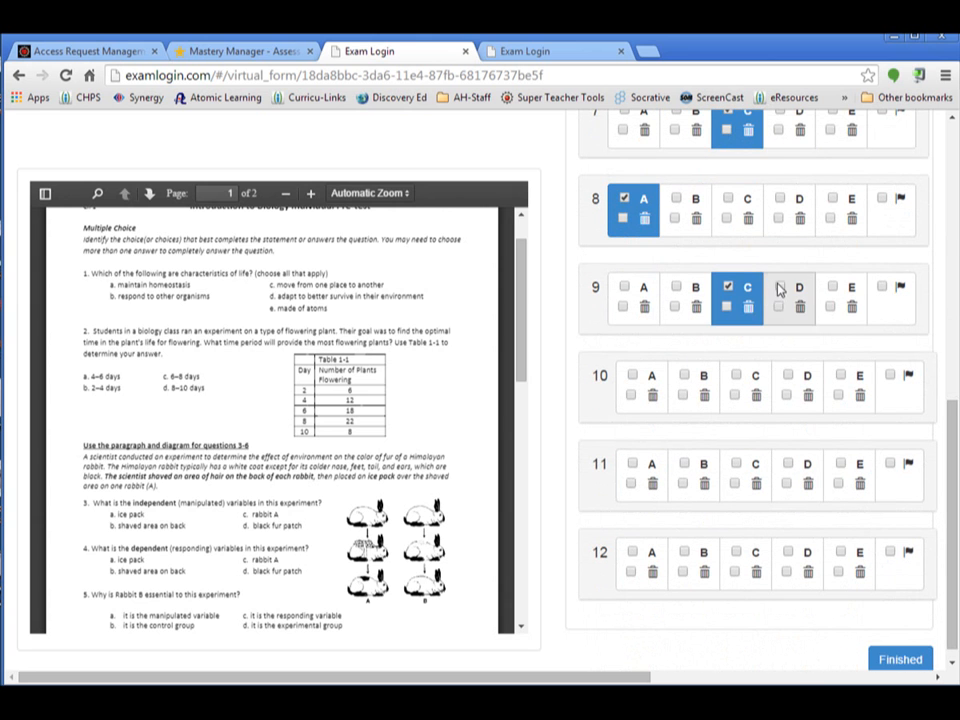
left_click(780, 288)
left_click(841, 376)
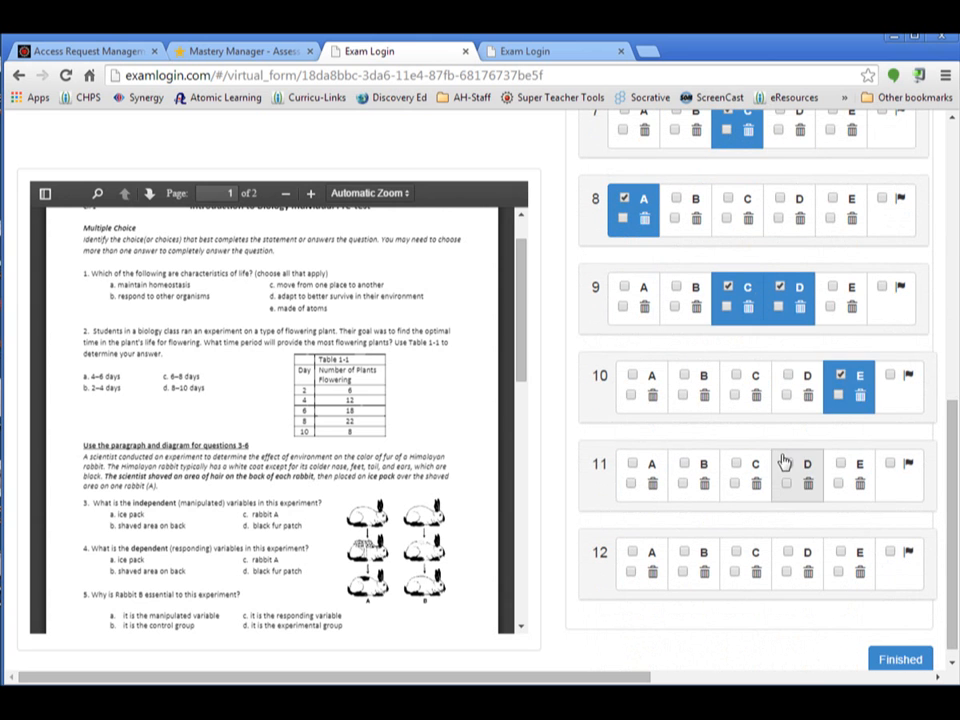
Answer question 12 with A and B, and question 11 with B
left_click(684, 553)
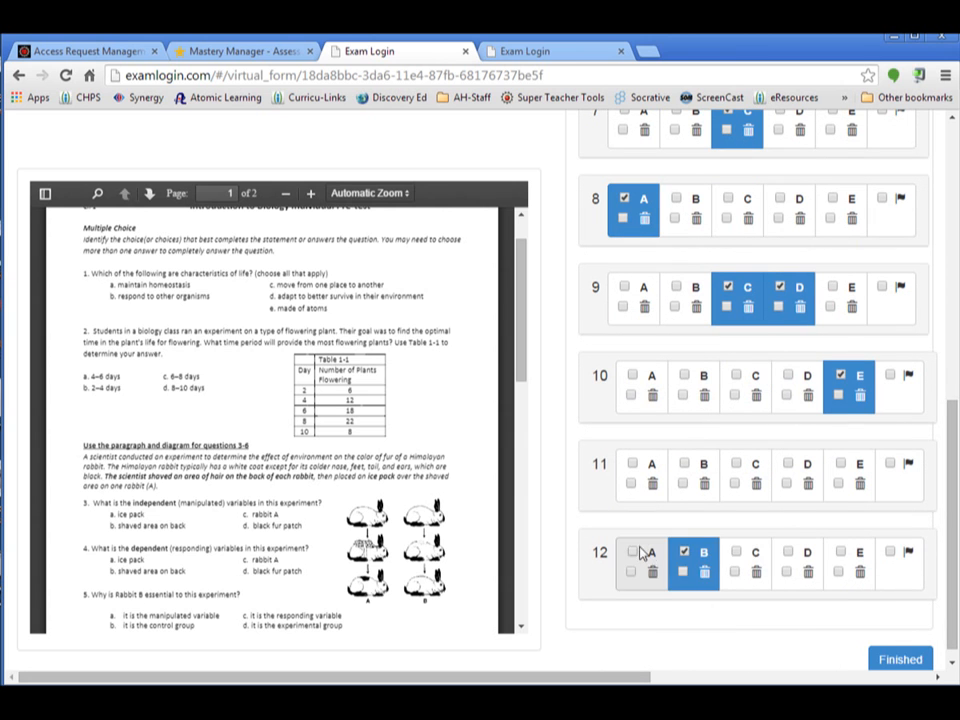
left_click(644, 557)
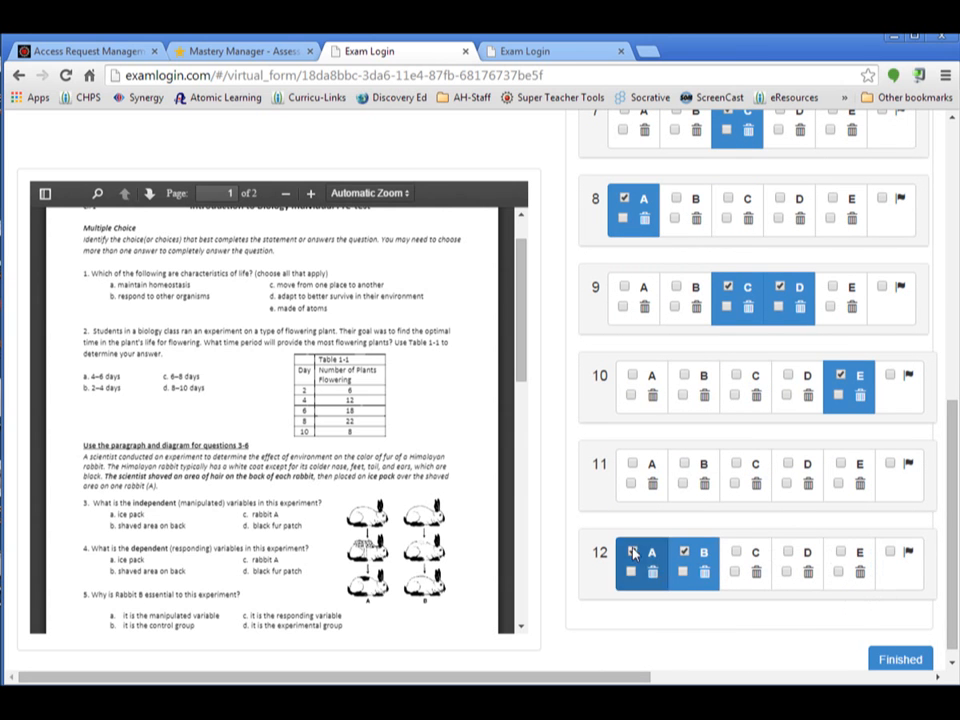
left_click(685, 465)
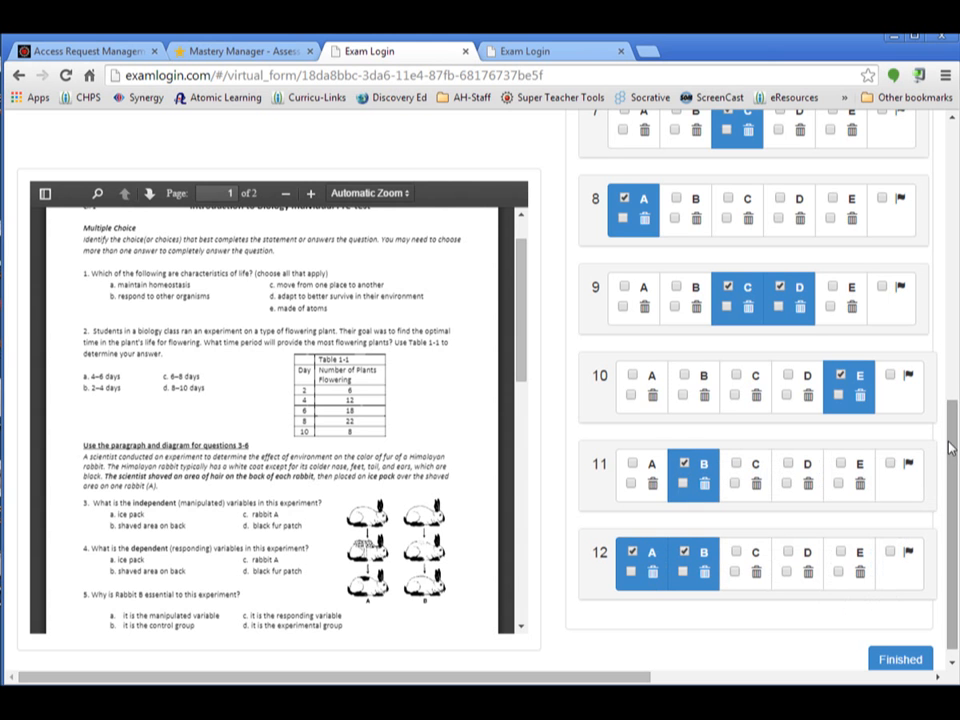
Submit the completed assessment as finished and confirm being really finished
scroll(949, 448, "down", 1)
left_click(902, 646)
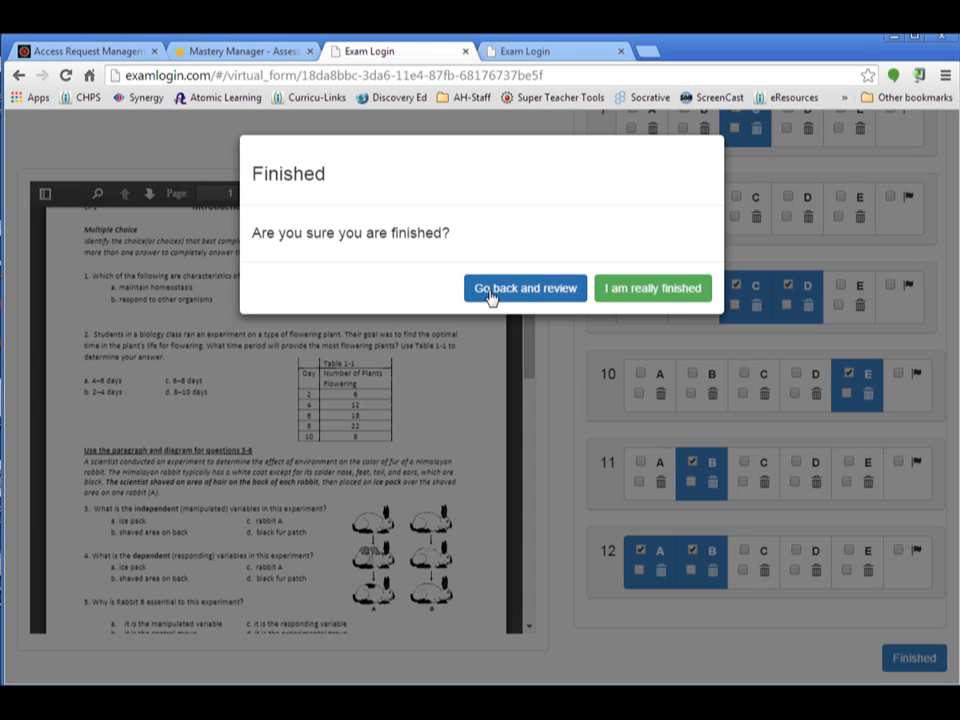
left_click(680, 296)
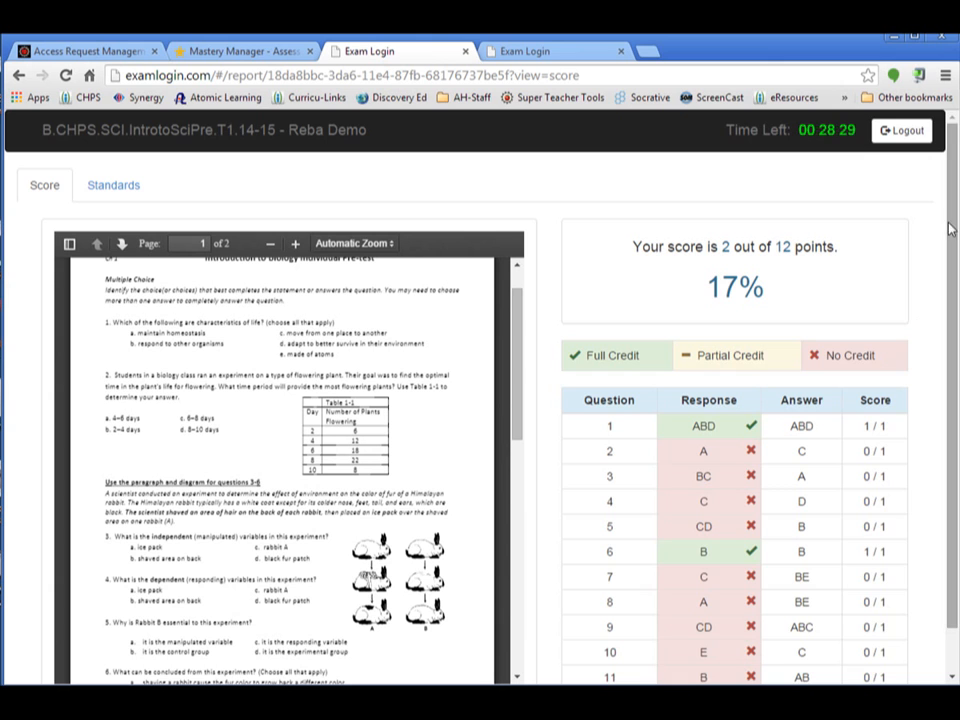
Review the student's per-question score report and the standards breakdown, ending back on the score view
left_click_drag(949, 223, 955, 365)
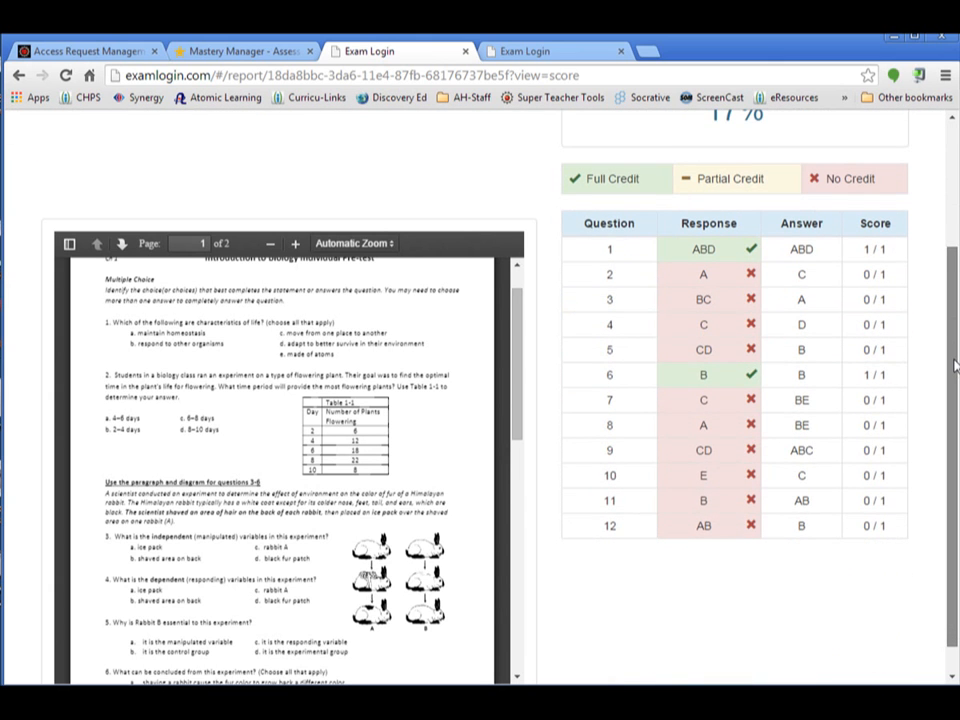
left_click_drag(955, 365, 936, 242)
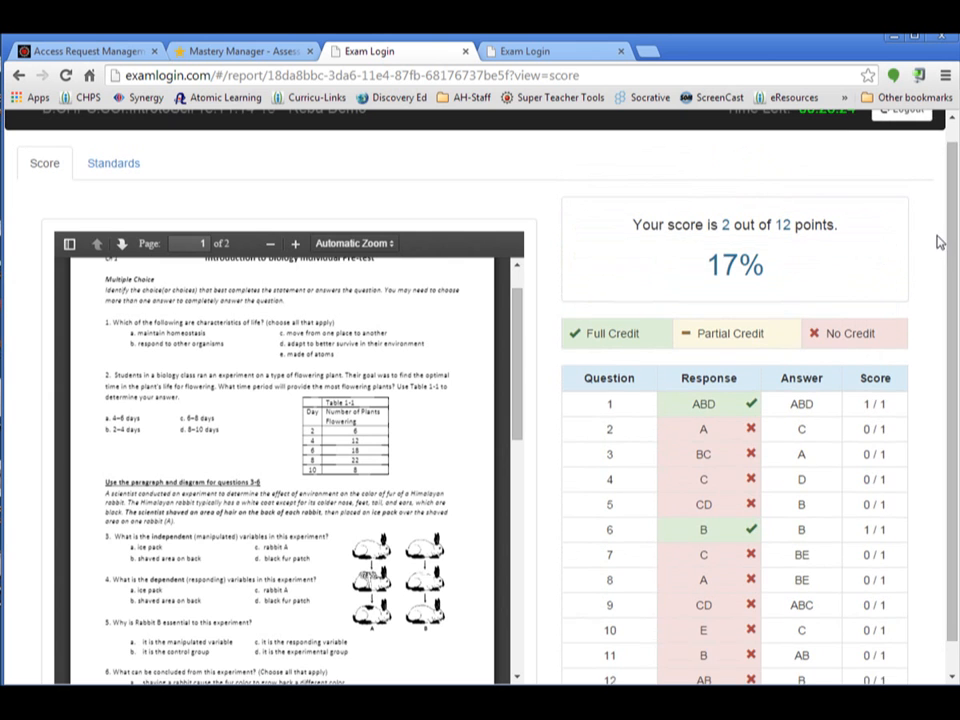
left_click(140, 170)
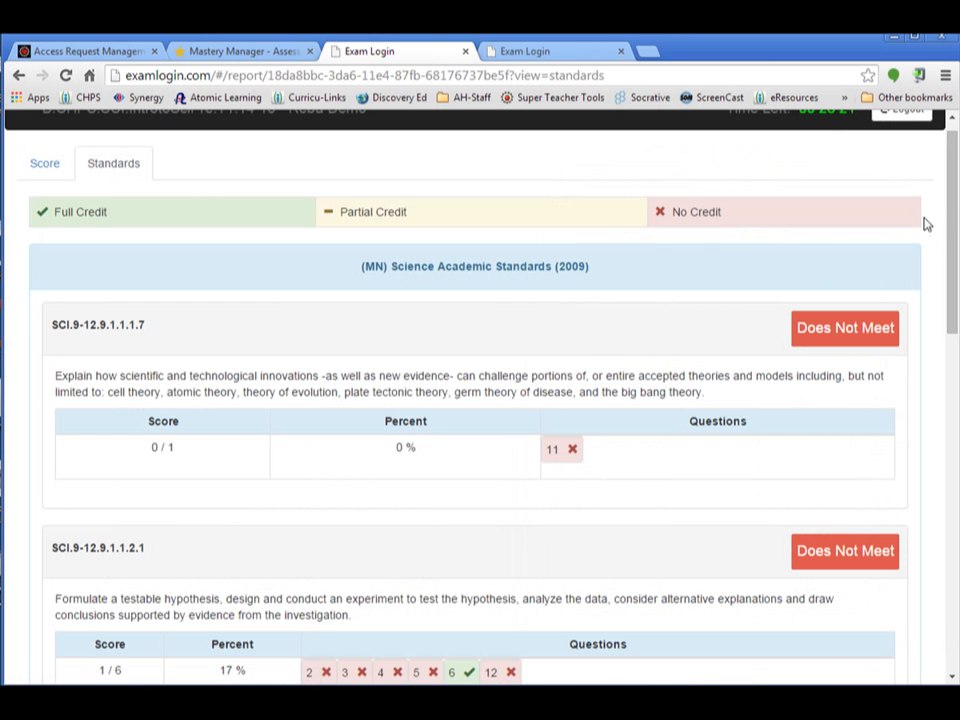
left_click_drag(952, 190, 955, 347)
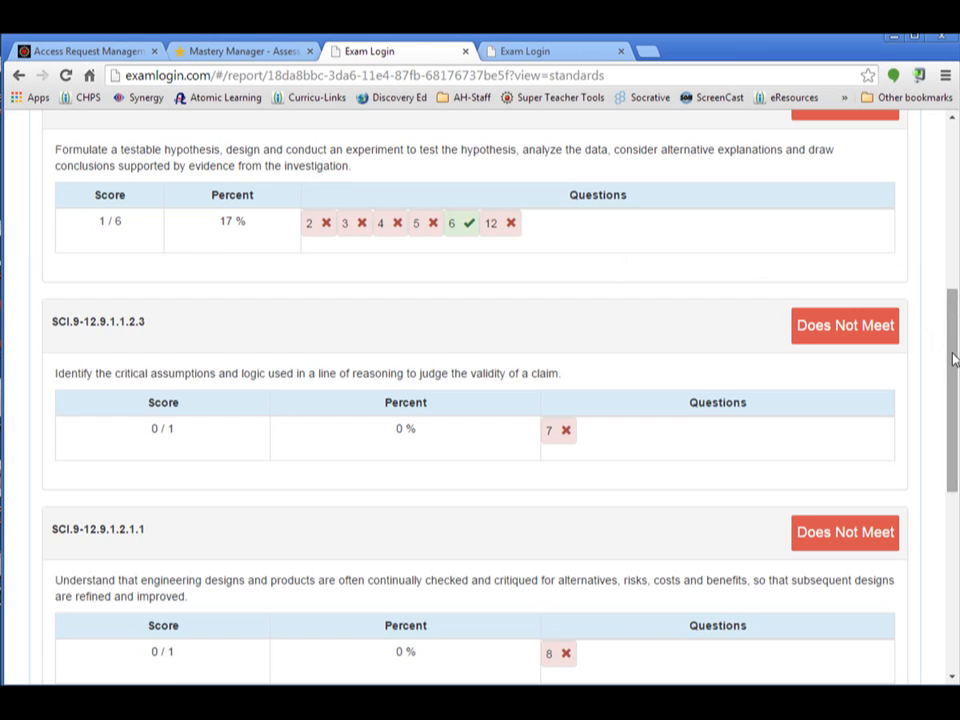
left_click_drag(955, 358, 950, 478)
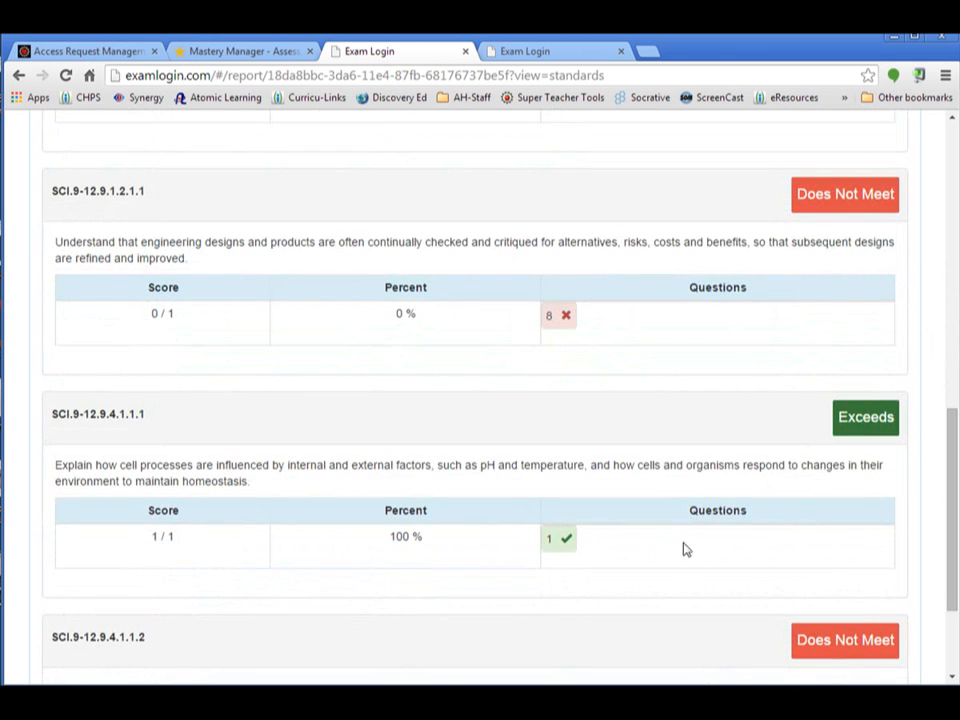
left_click_drag(955, 451, 936, 169)
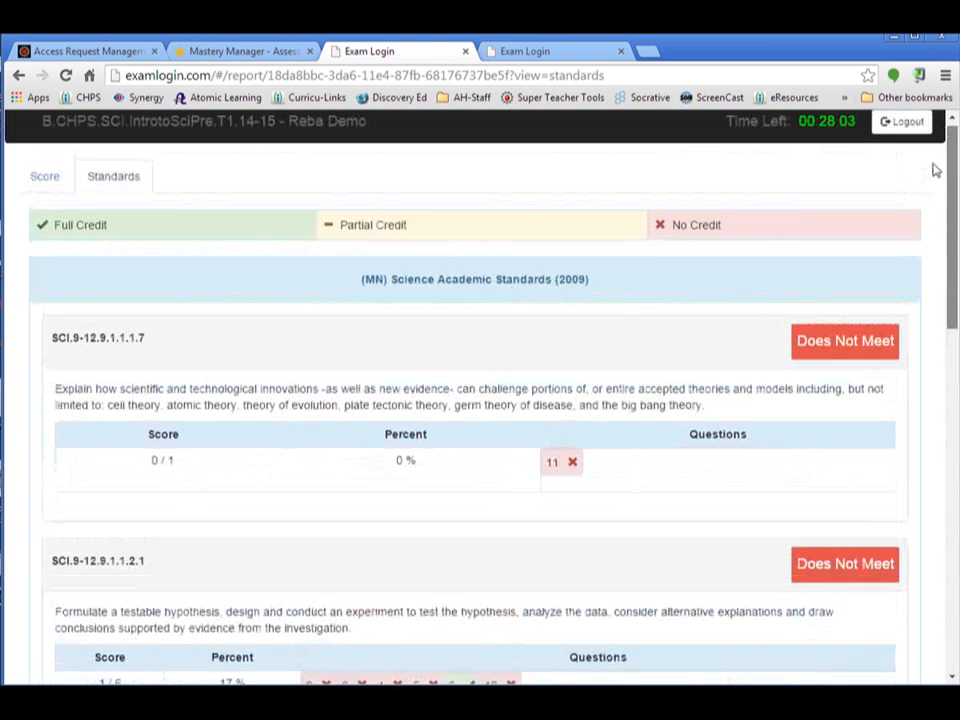
left_click(51, 180)
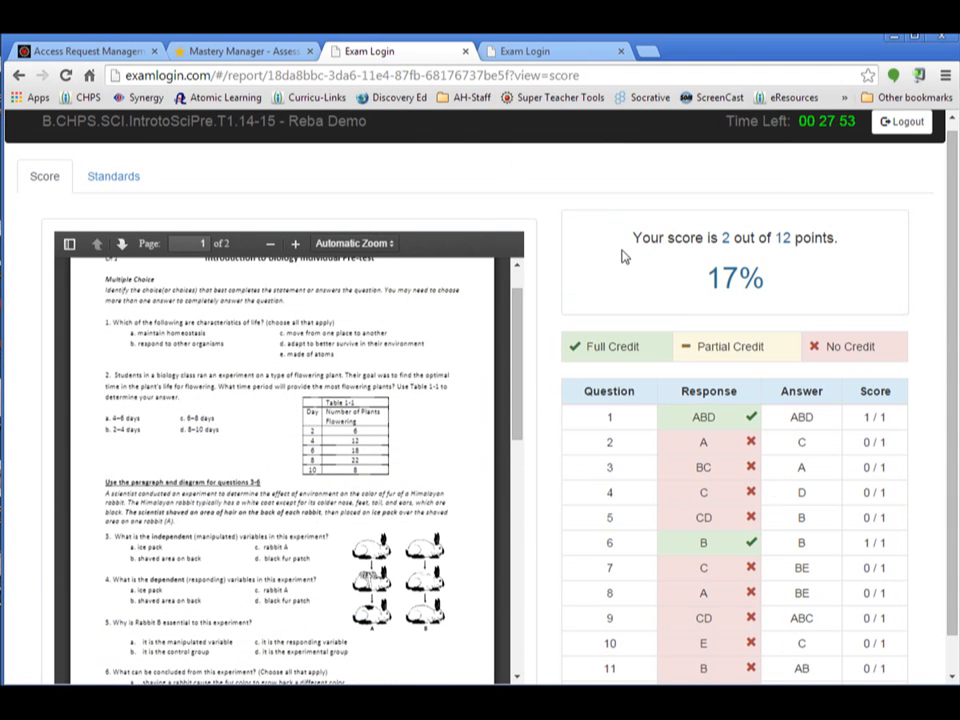
Examine the score and standards reports of the other demo student for comparison, and return to the first student's report
left_click(530, 51)
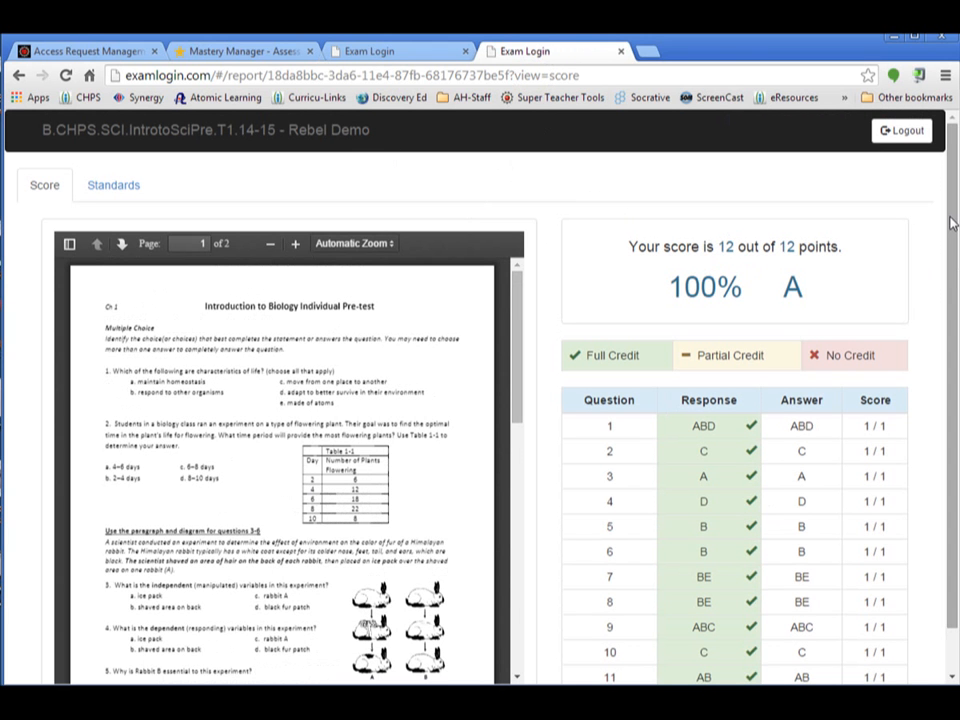
mouse_move(952, 224)
left_mouse_down()
mouse_move(955, 333)
mouse_move(953, 233)
left_mouse_up()
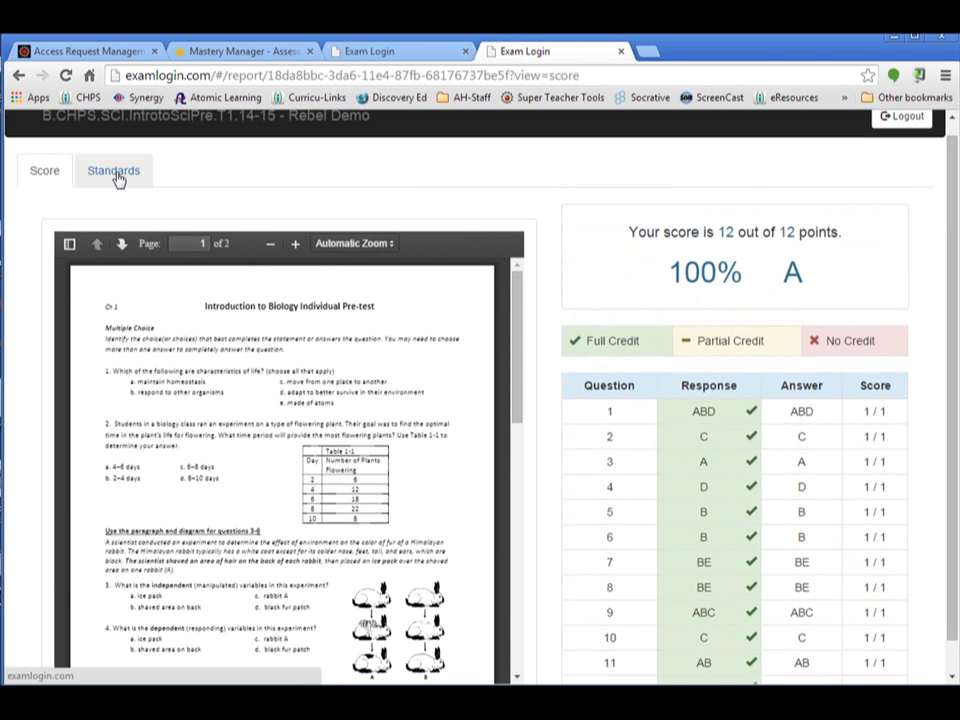
left_click(115, 173)
mouse_move(953, 200)
left_mouse_down()
mouse_move(928, 422)
mouse_move(956, 560)
mouse_move(950, 215)
left_mouse_up()
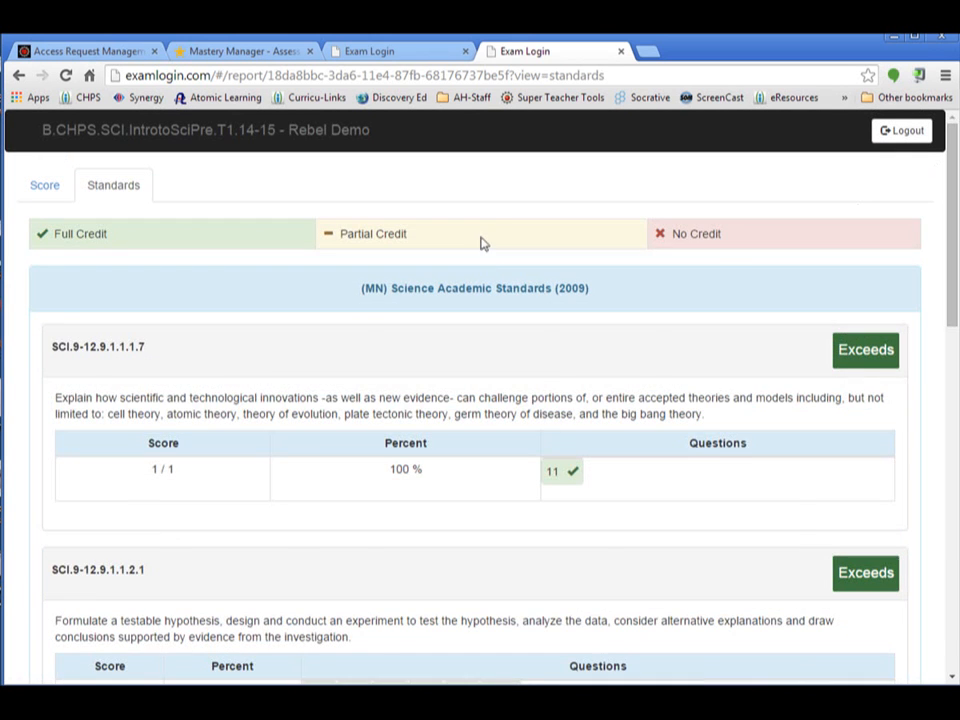
left_click(421, 56)
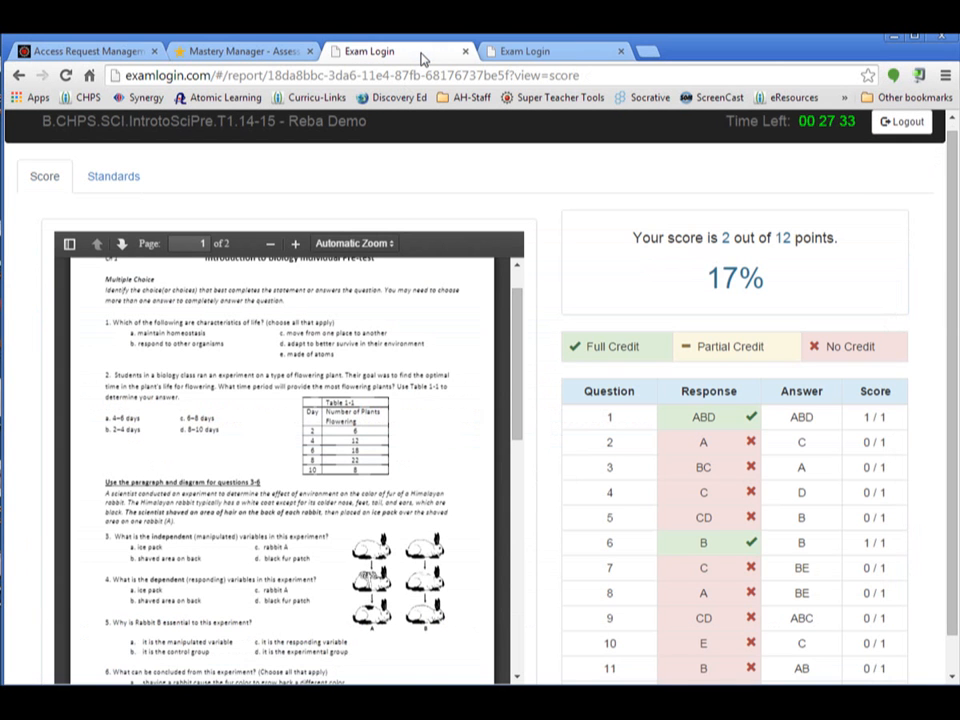